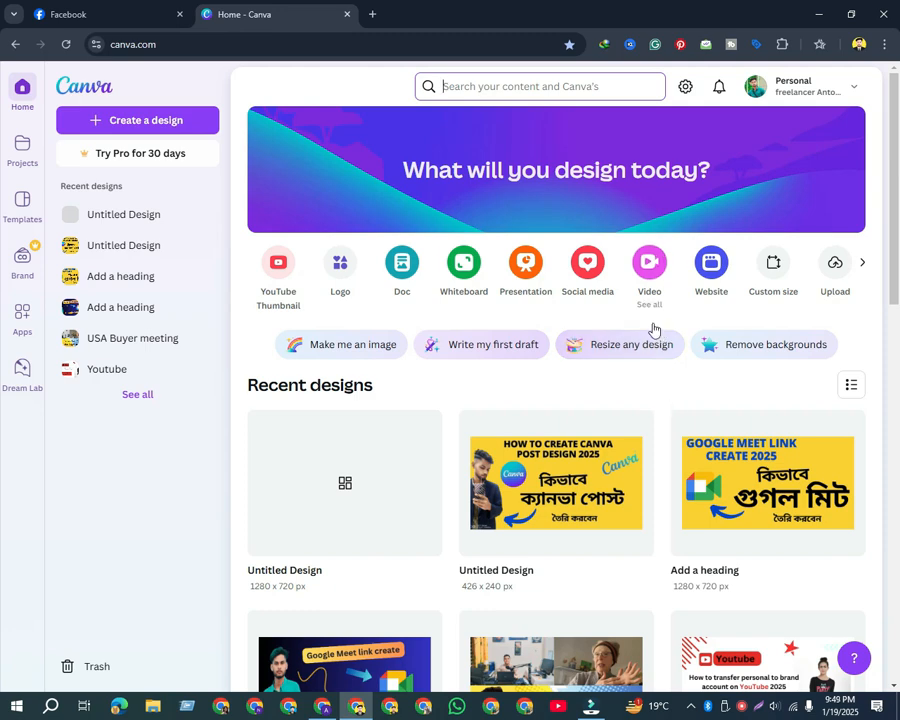
Create a custom-size design of 1280 × 720 px and search its templates for "YouTube video SEO expert"
left_click(772, 268)
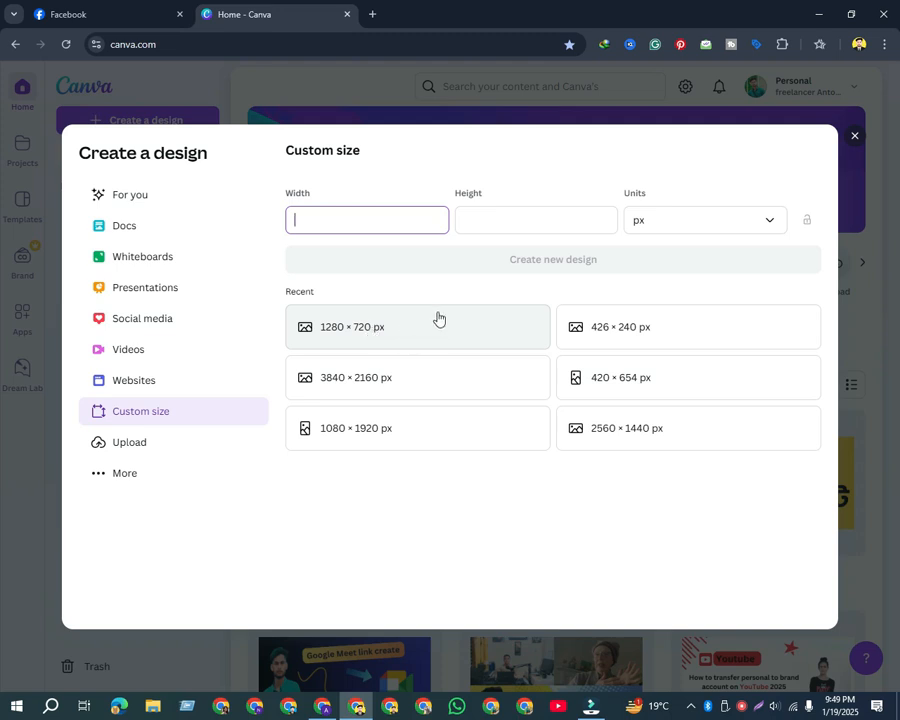
left_click(357, 330)
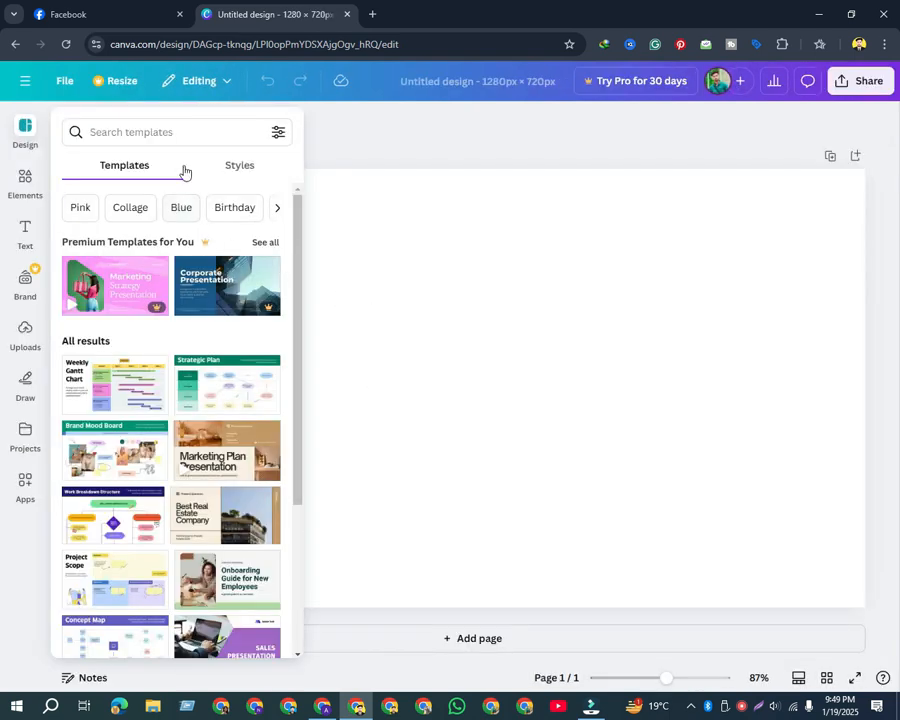
left_click(188, 133)
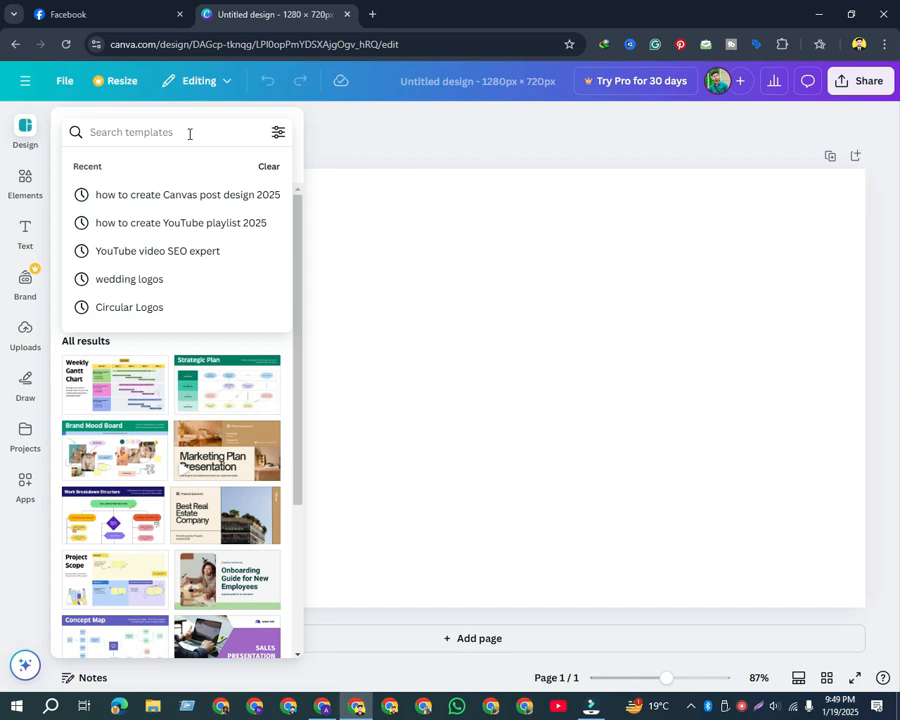
left_click(193, 251)
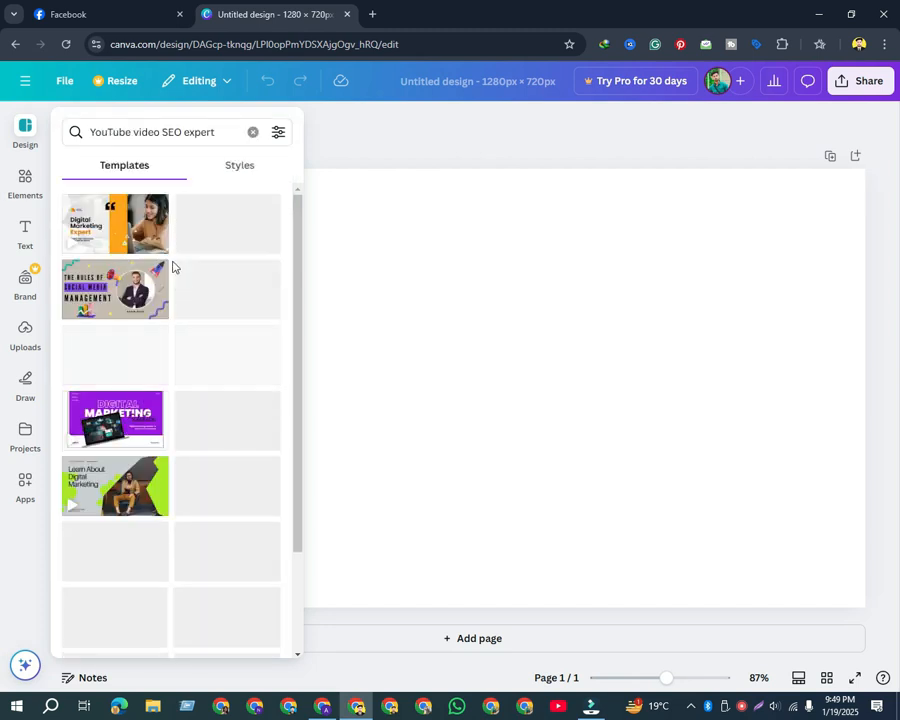
Browse the template results and apply the yellow and black "How to Master Time Management" YouTube thumbnail
scroll(177, 347, "down", 3)
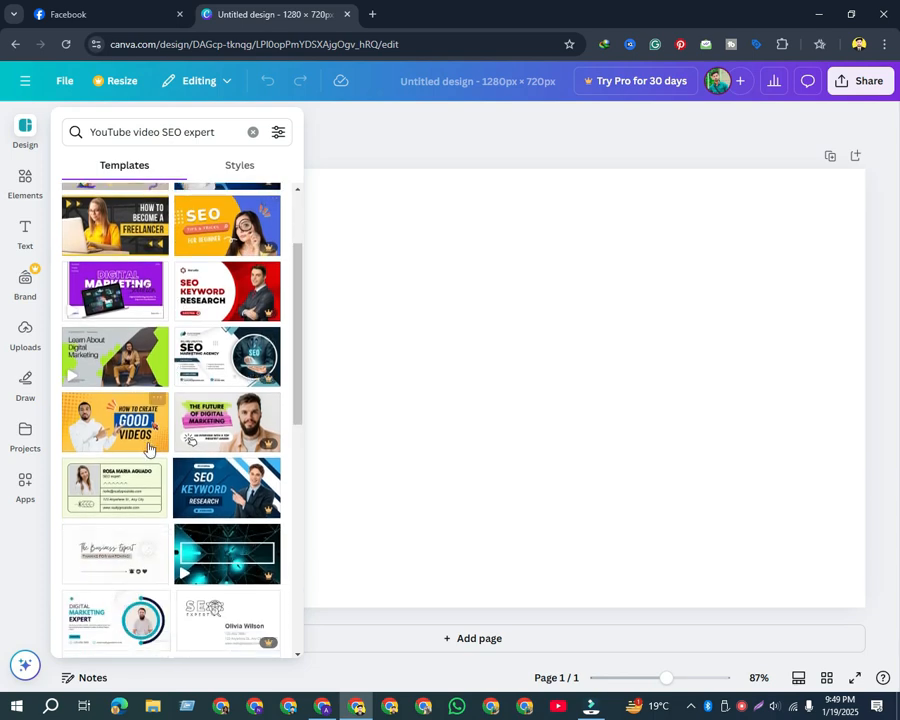
scroll(181, 350, "down", 15)
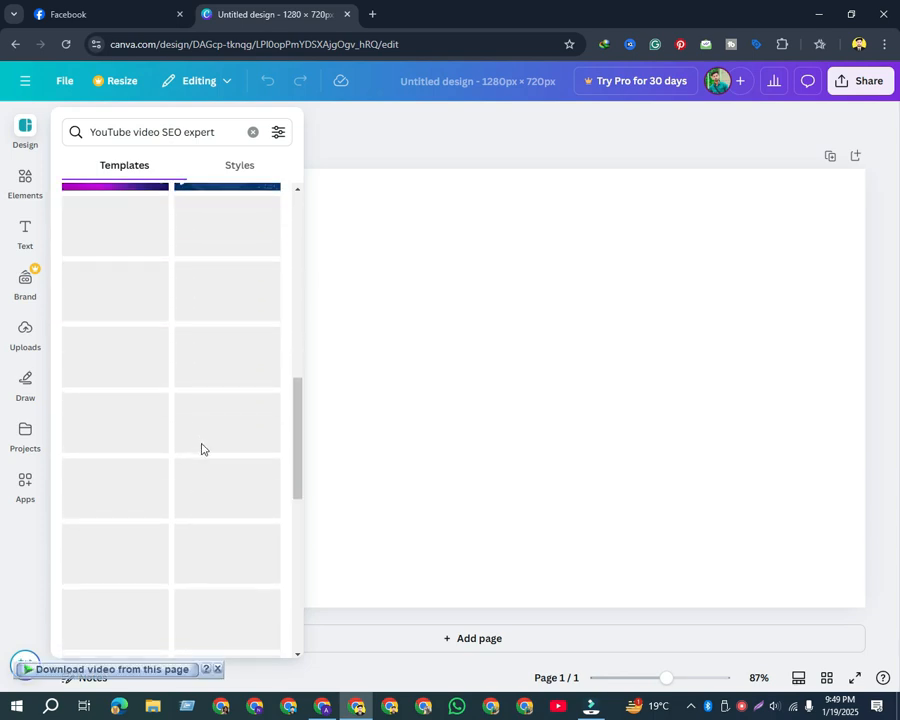
scroll(190, 400, "down", 10)
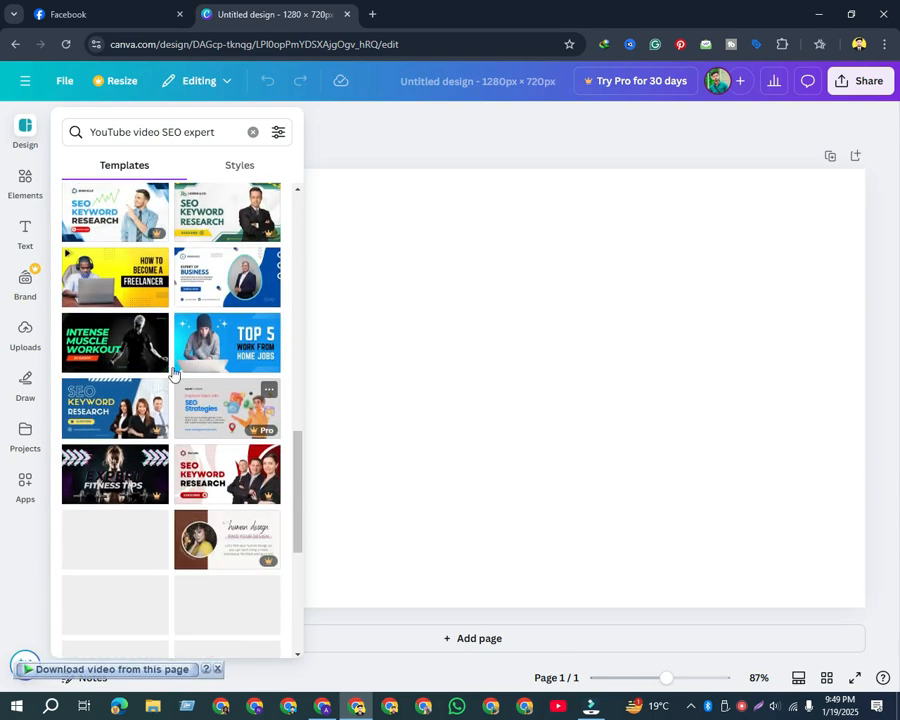
scroll(174, 424, "down", 5)
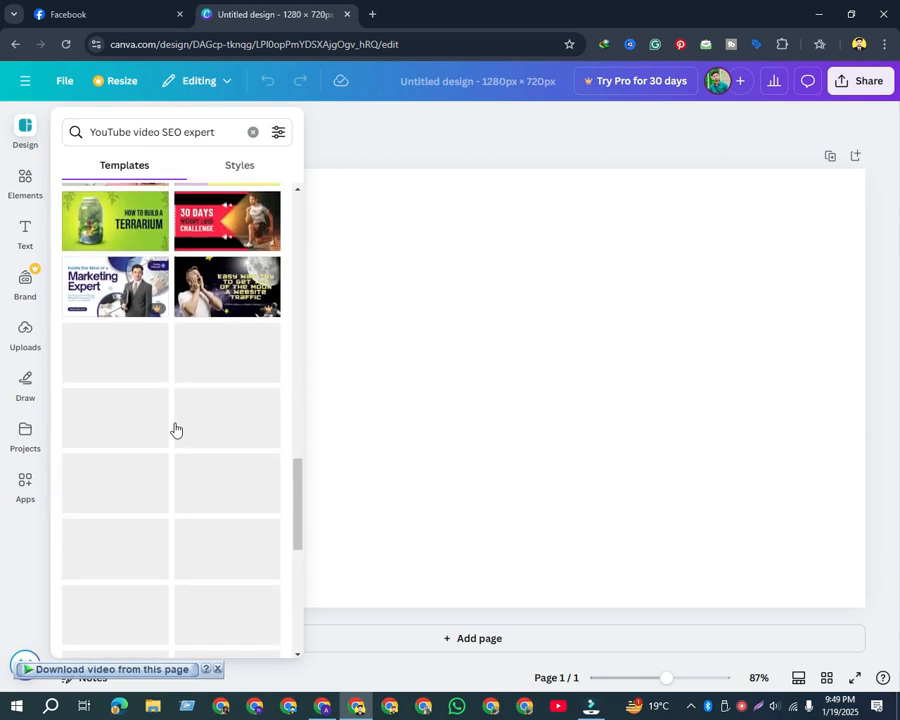
scroll(174, 424, "down", 4)
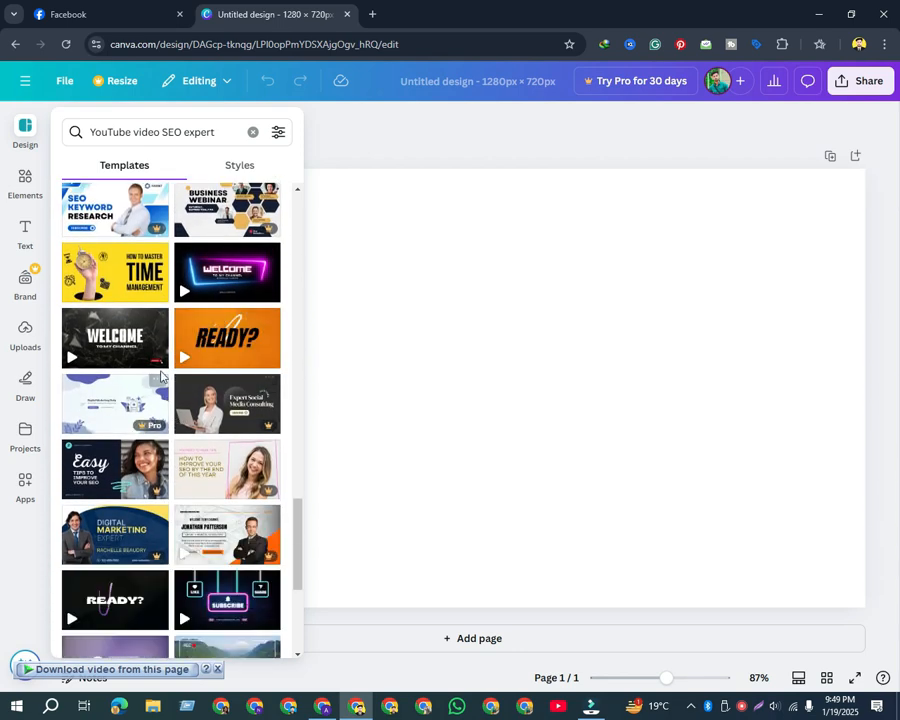
scroll(150, 340, "down", 9)
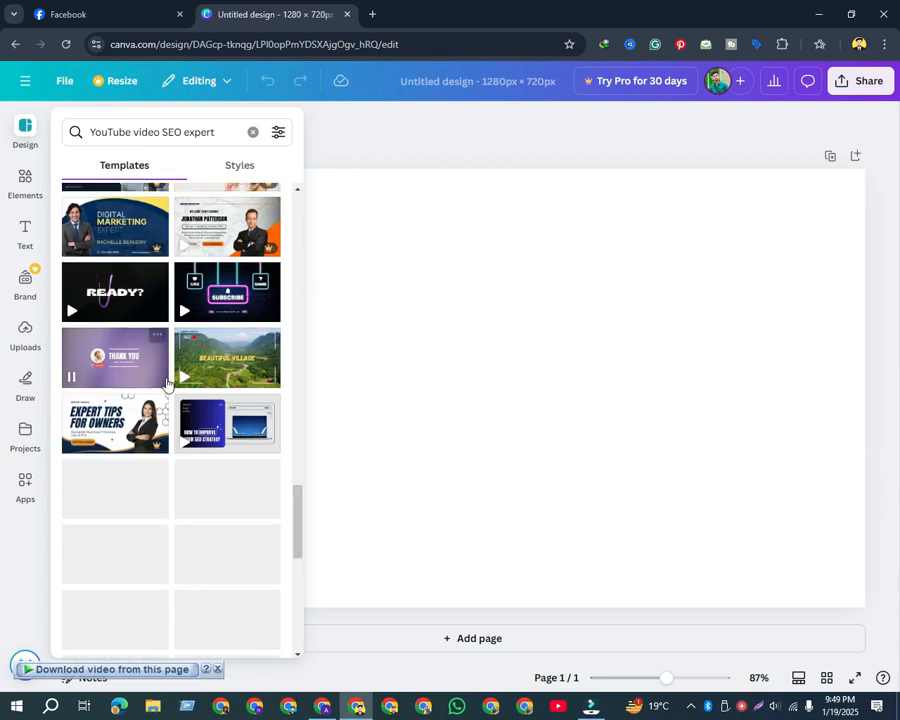
scroll(201, 415, "down", 9)
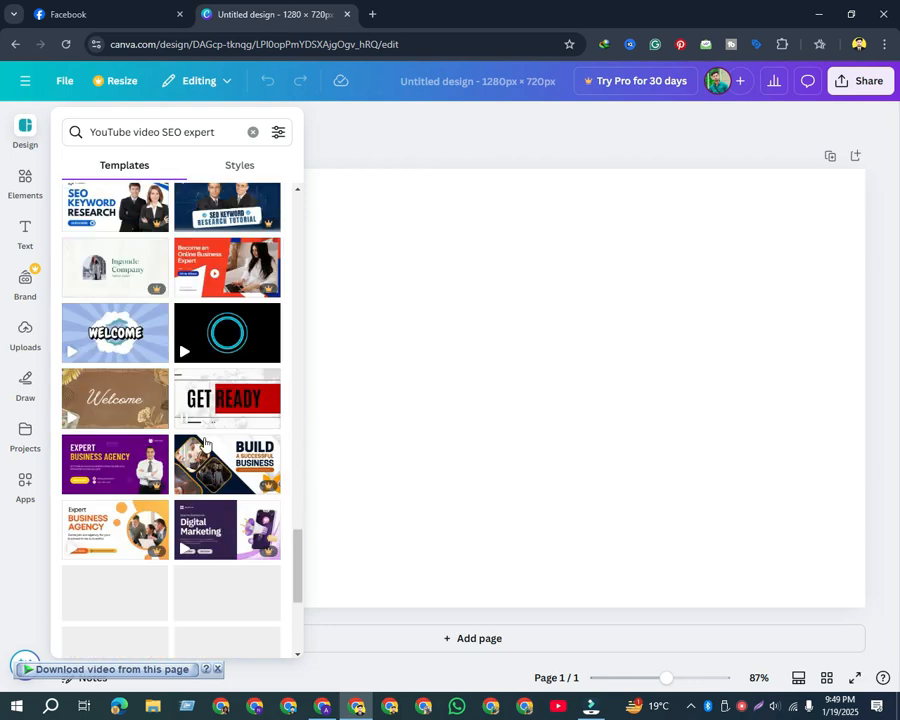
scroll(203, 465, "up", 8)
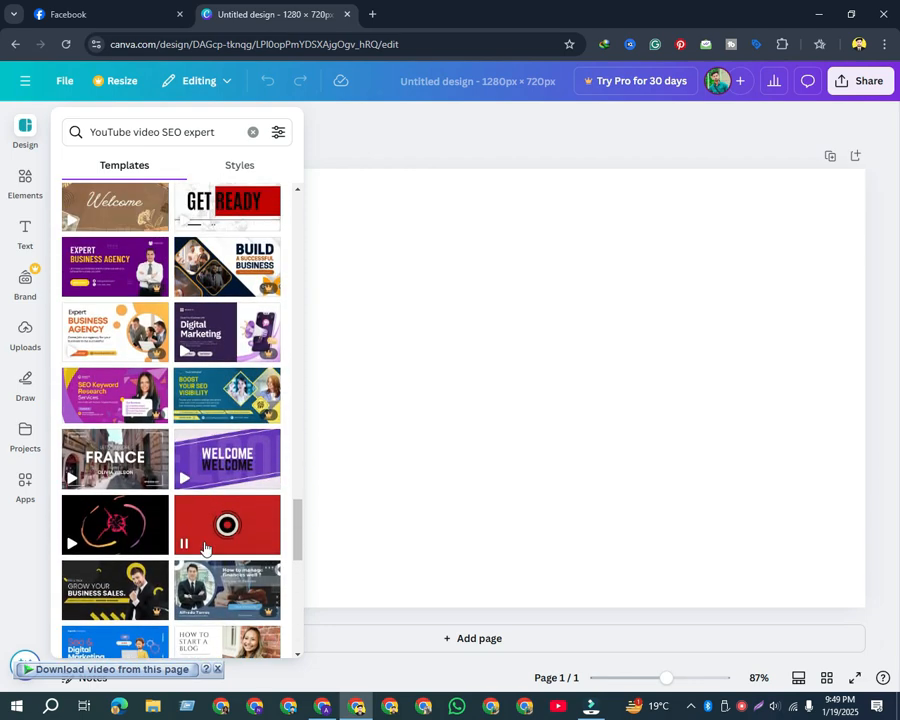
scroll(195, 530, "up", 8)
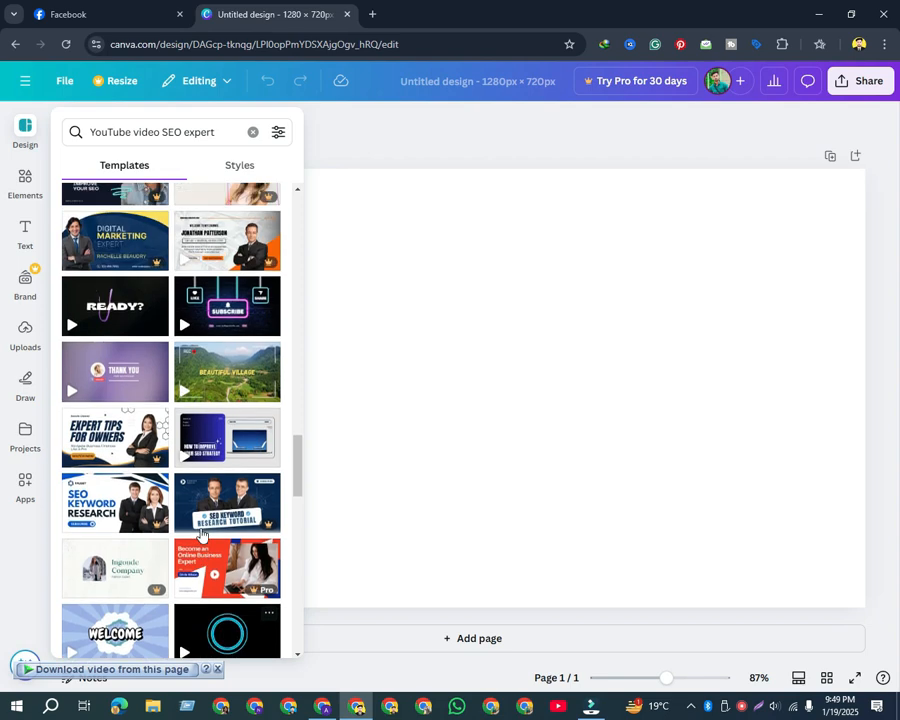
scroll(183, 520, "up", 6)
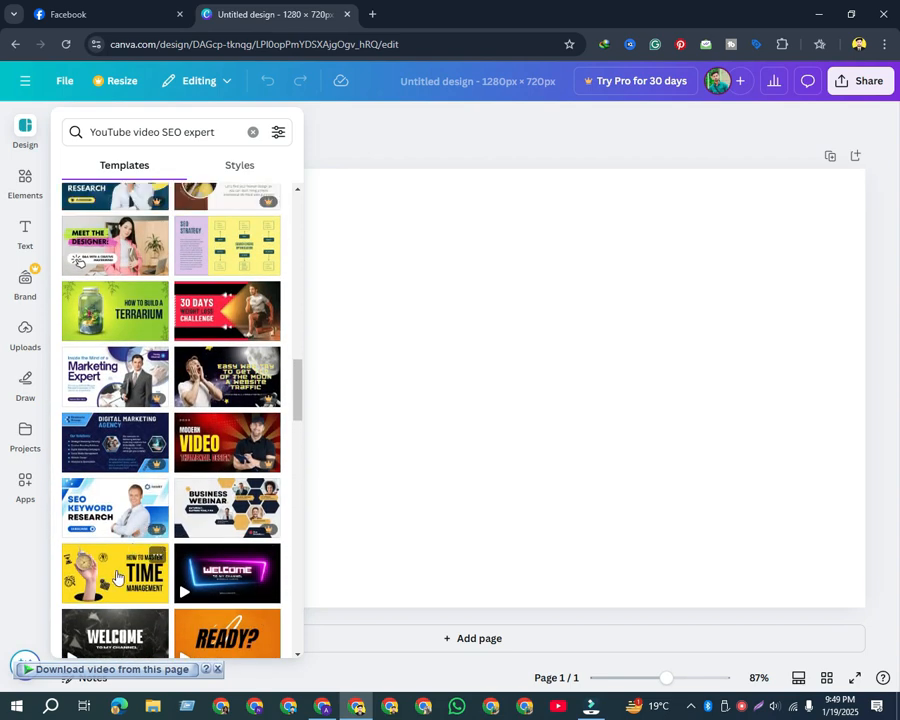
left_click(123, 556)
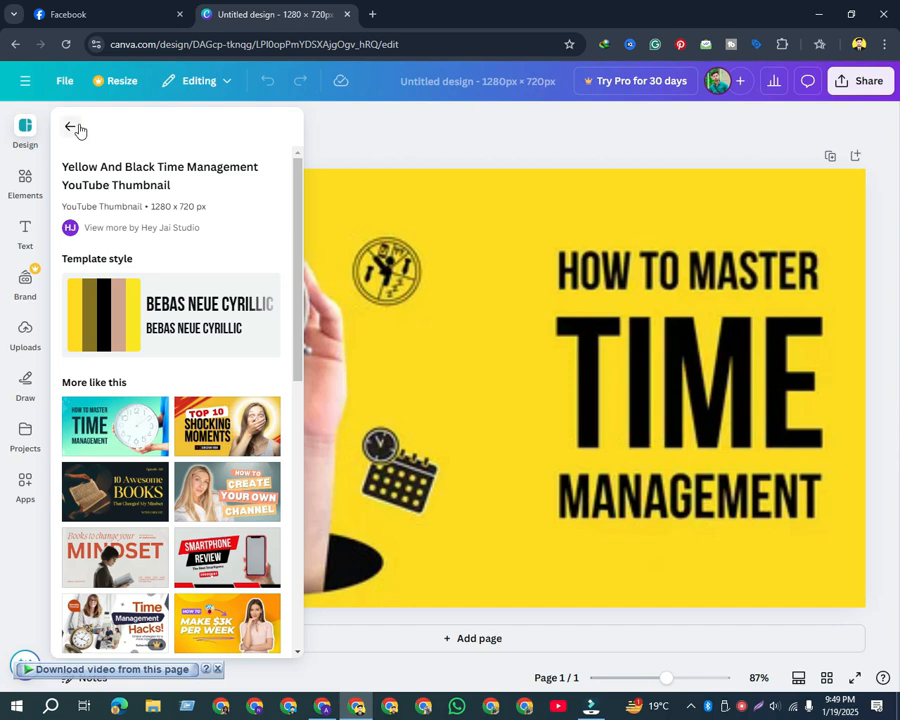
Replace the design with the similar orange "How to Make $3K Per Week" YouTube thumbnail template
scroll(212, 367, "down", 2)
scroll(226, 404, "down", 2)
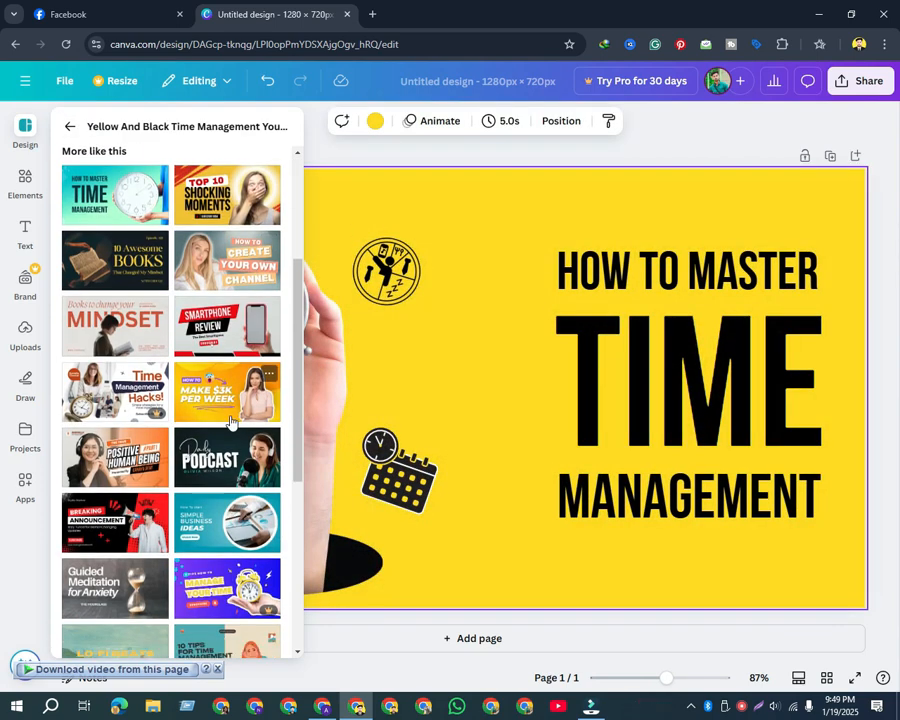
left_click(227, 284)
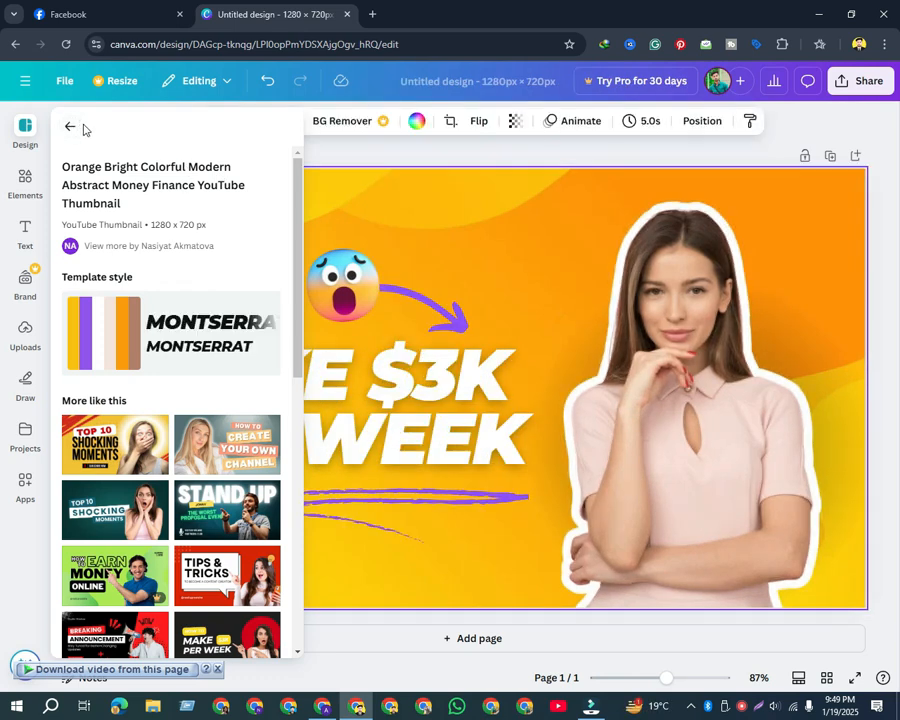
Clear the template search and delete the cutout photo of the woman from the thumbnail
left_click(71, 130)
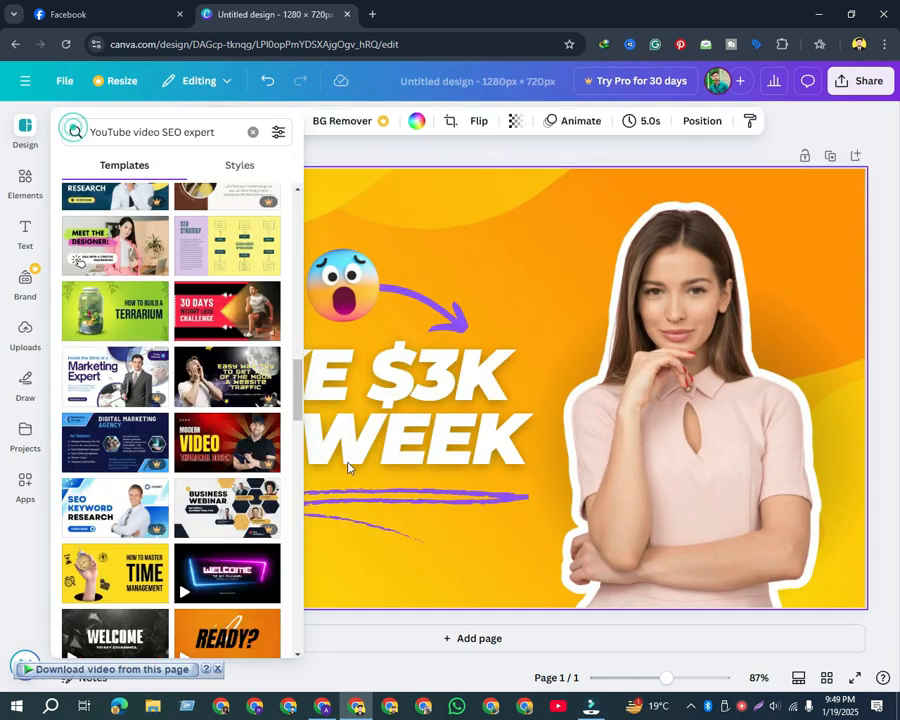
left_click(252, 134)
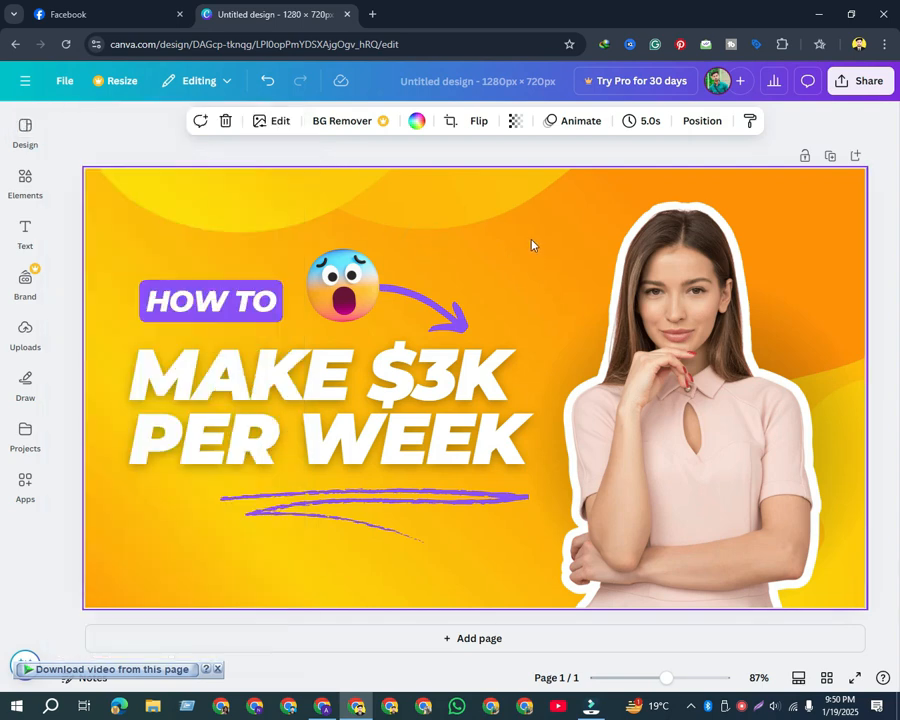
left_click(14, 133)
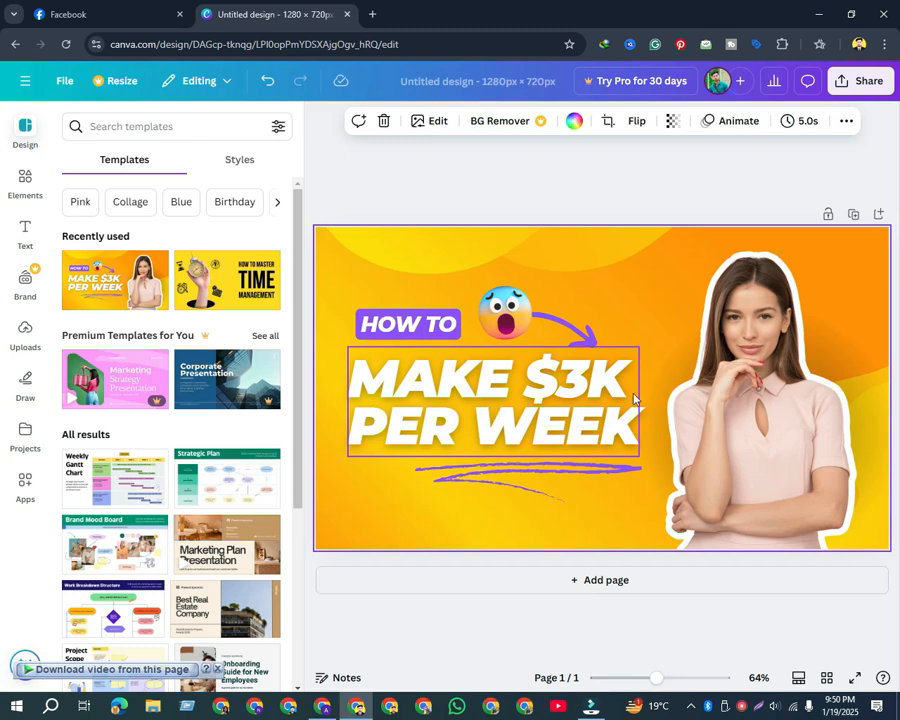
left_click(752, 360)
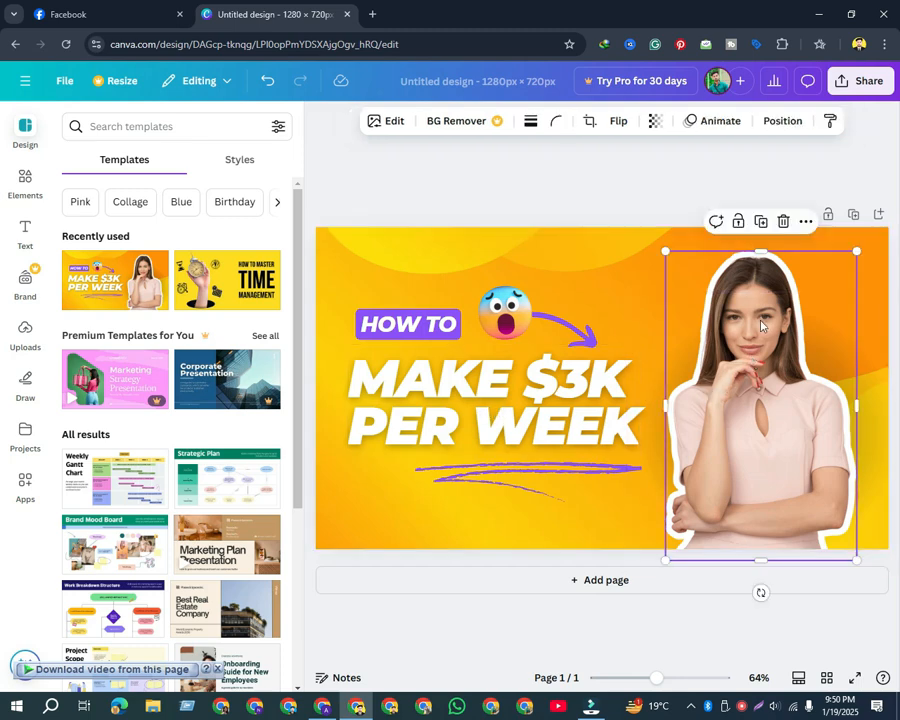
left_click(781, 221)
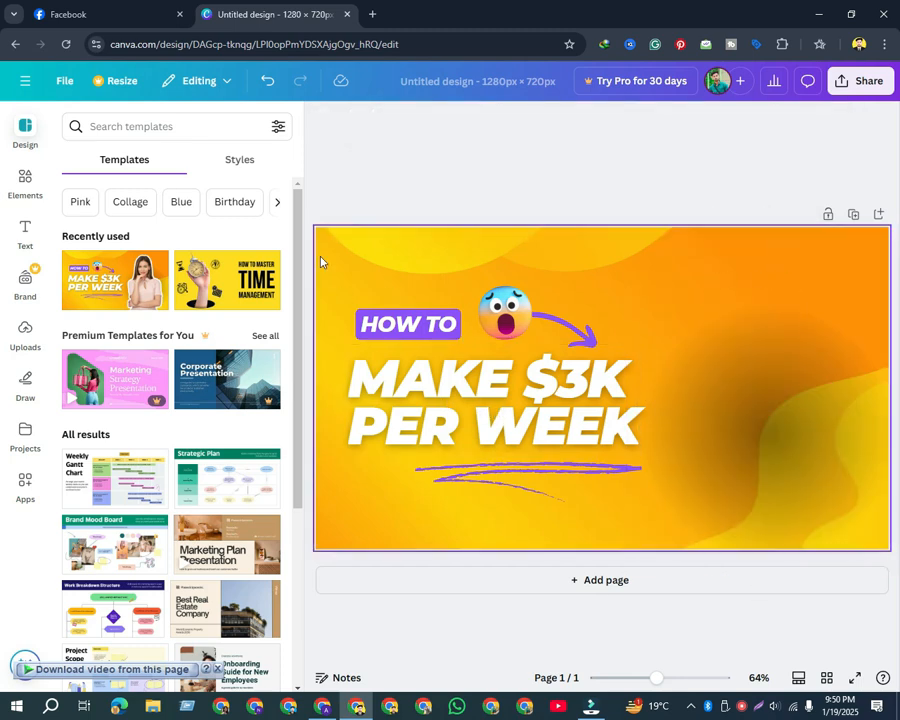
Open the bookmarked Slazzer "Remove bg" background removal site in a new browser tab
left_click(373, 16)
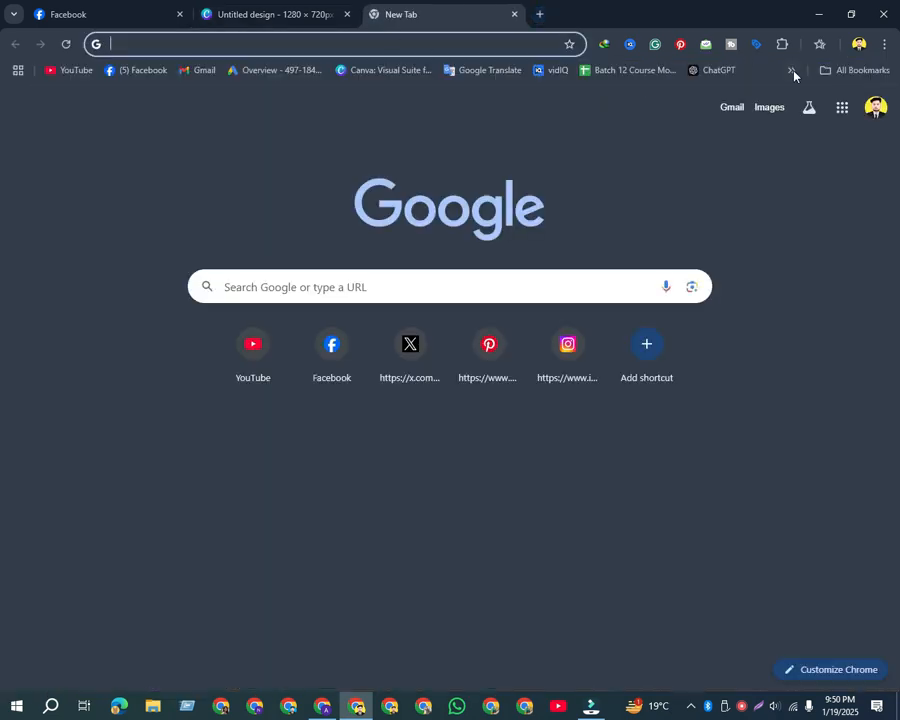
left_click(792, 71)
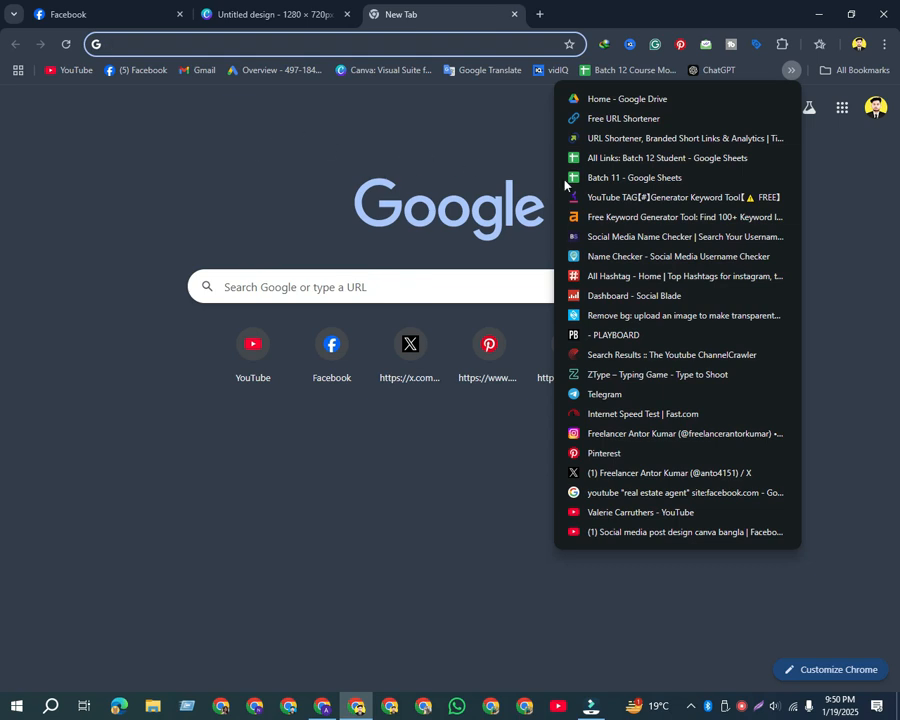
left_click(614, 315)
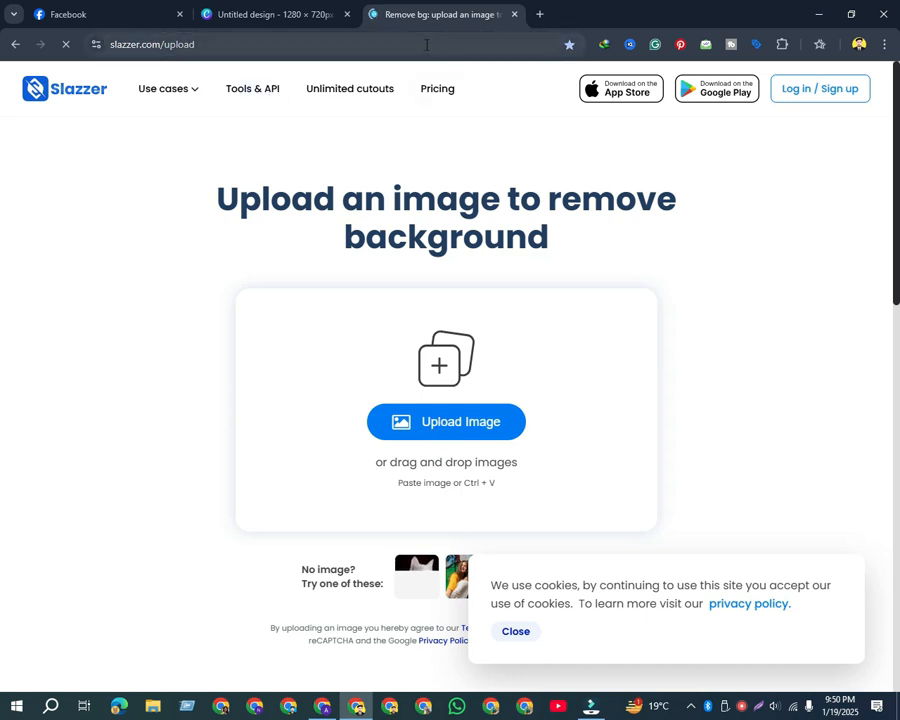
Upload "WhatsApp Image 2025-01-19 at 21.46.09_bffbba04" from Pictures > Saved Pictures for background removal, and dismiss the cookie notice and video-download overlay
left_click(400, 418)
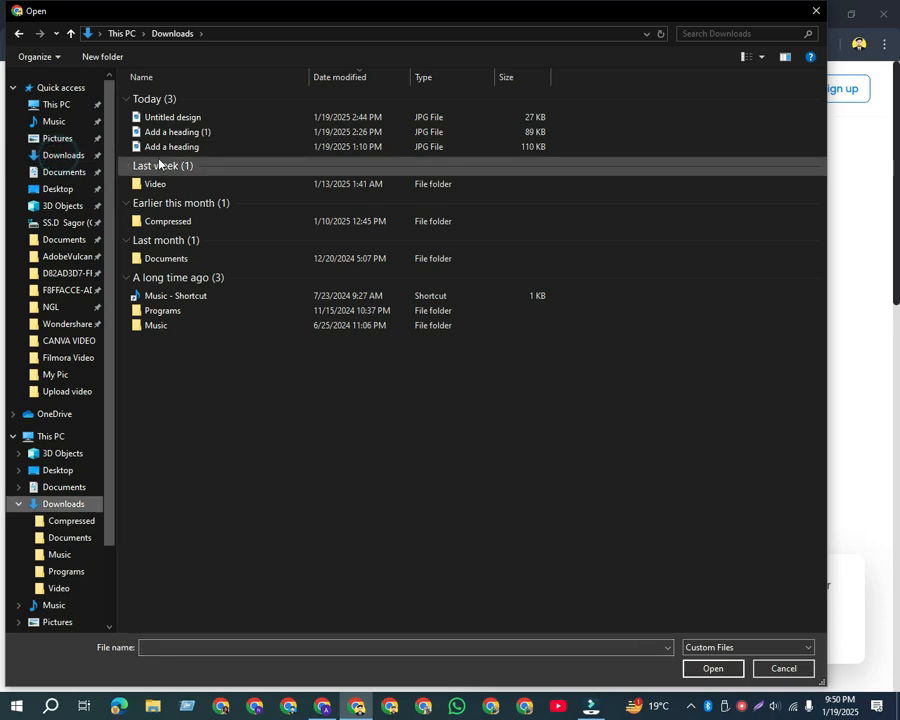
left_click(58, 140)
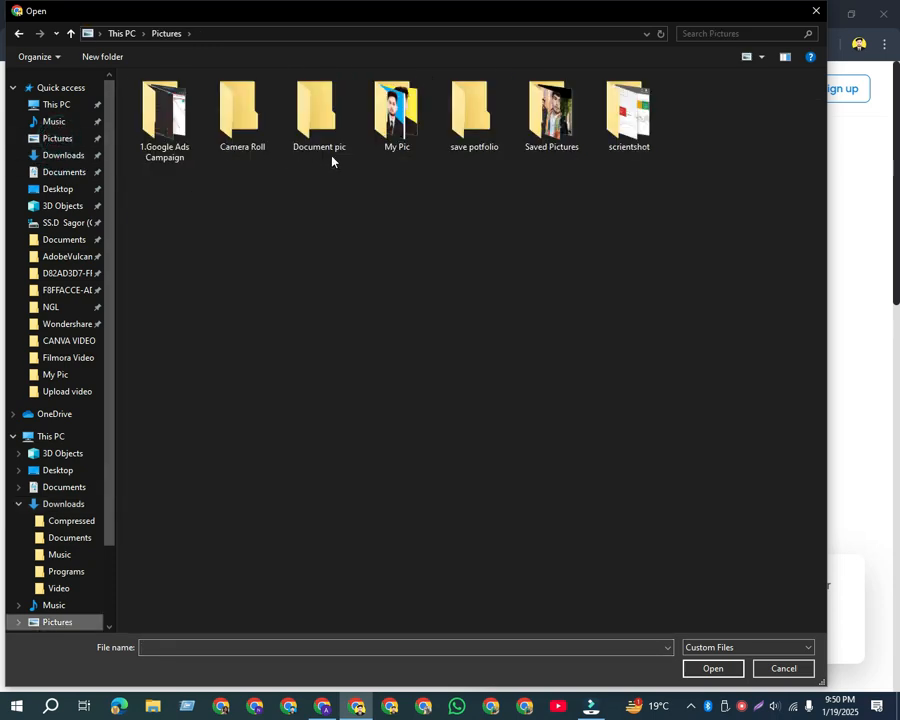
double_click(540, 135)
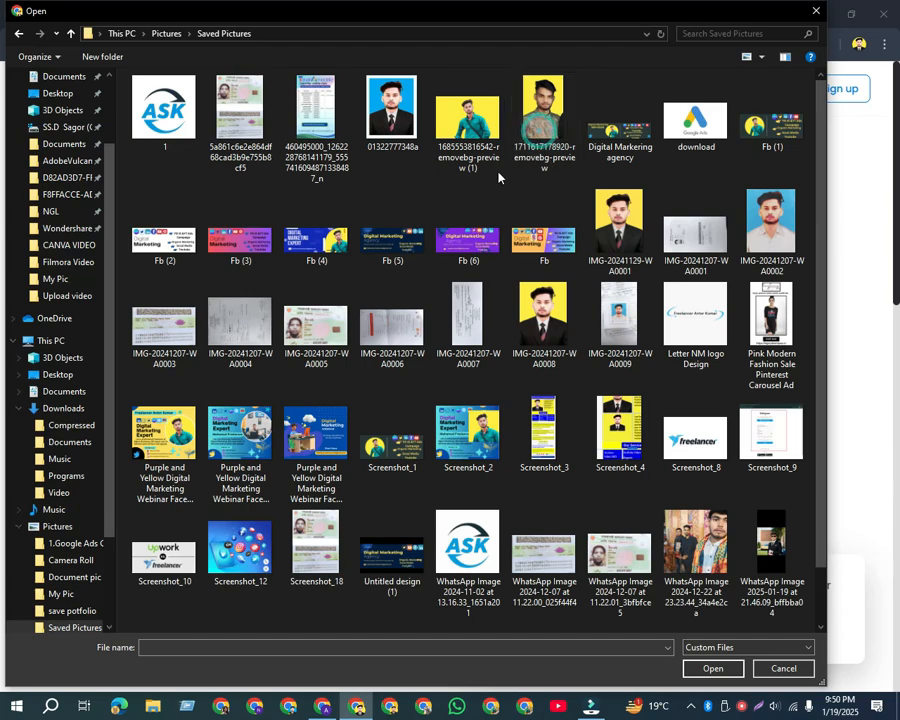
scroll(442, 375, "down", 1)
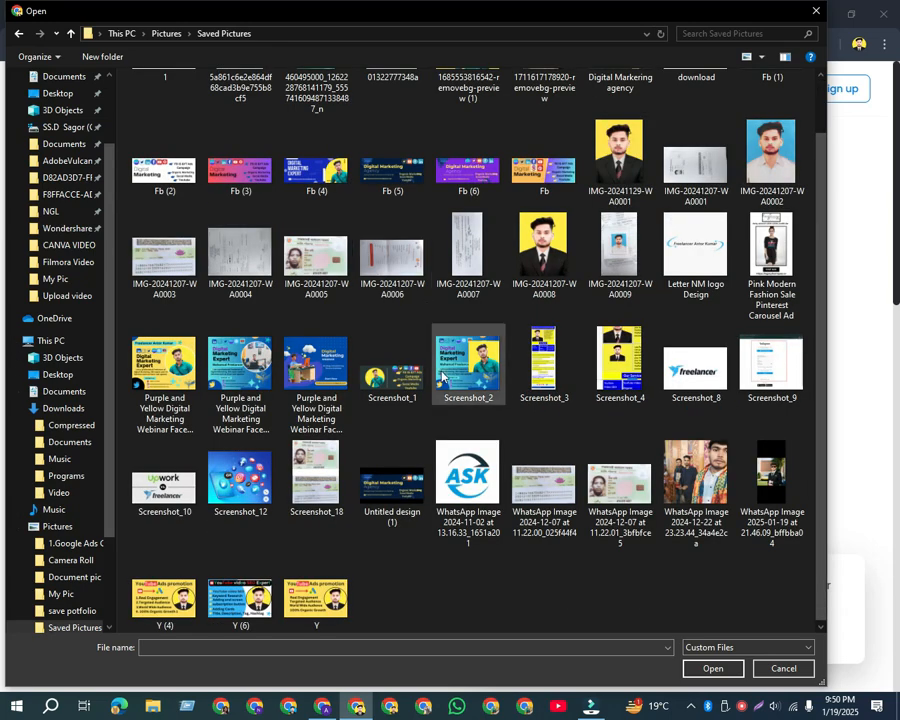
double_click(771, 478)
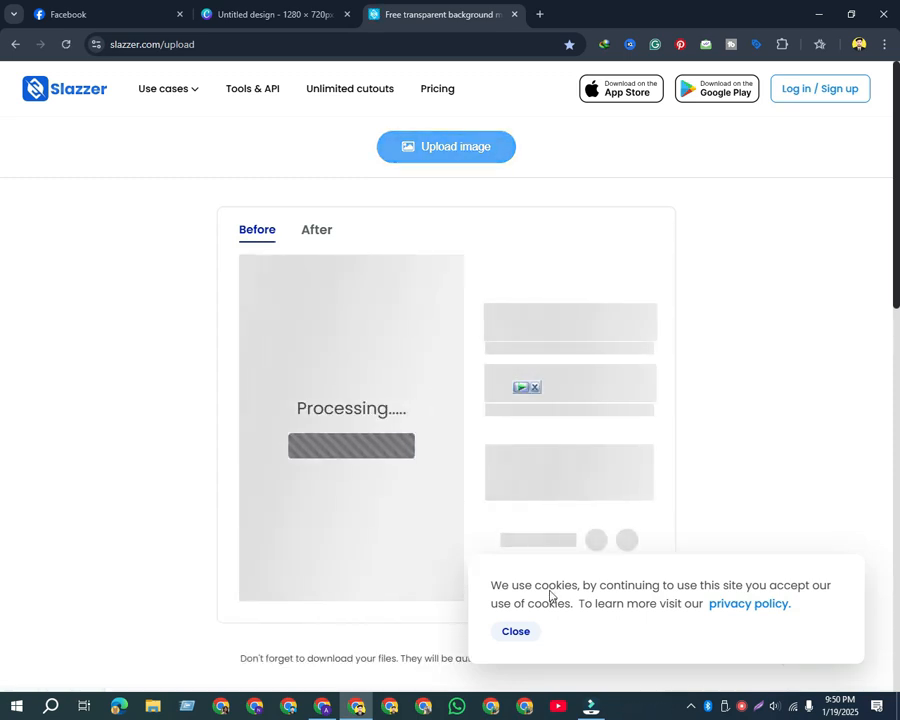
left_click(519, 635)
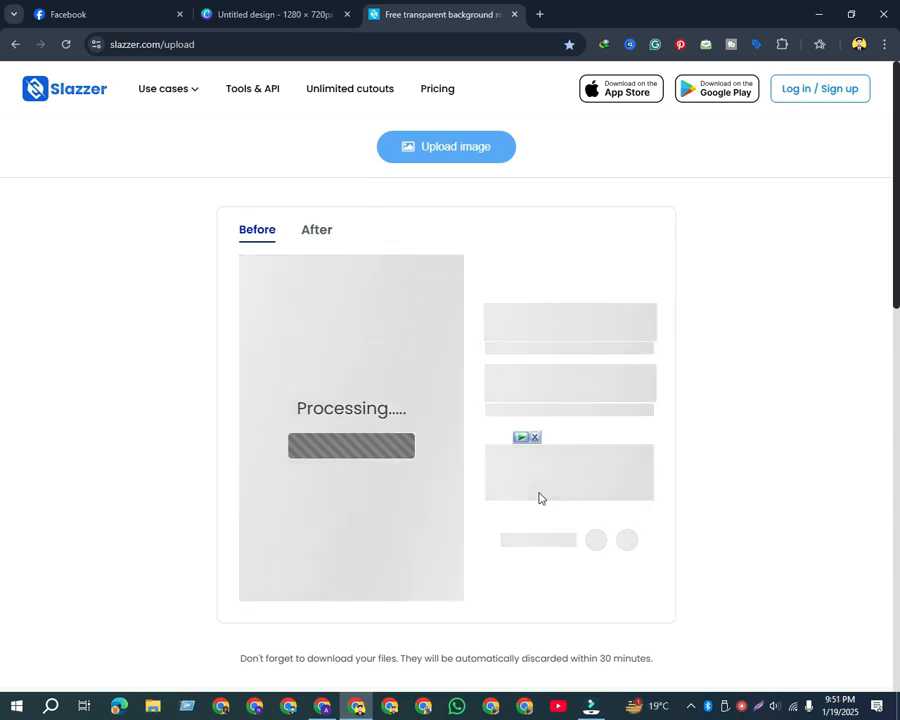
left_click(536, 438)
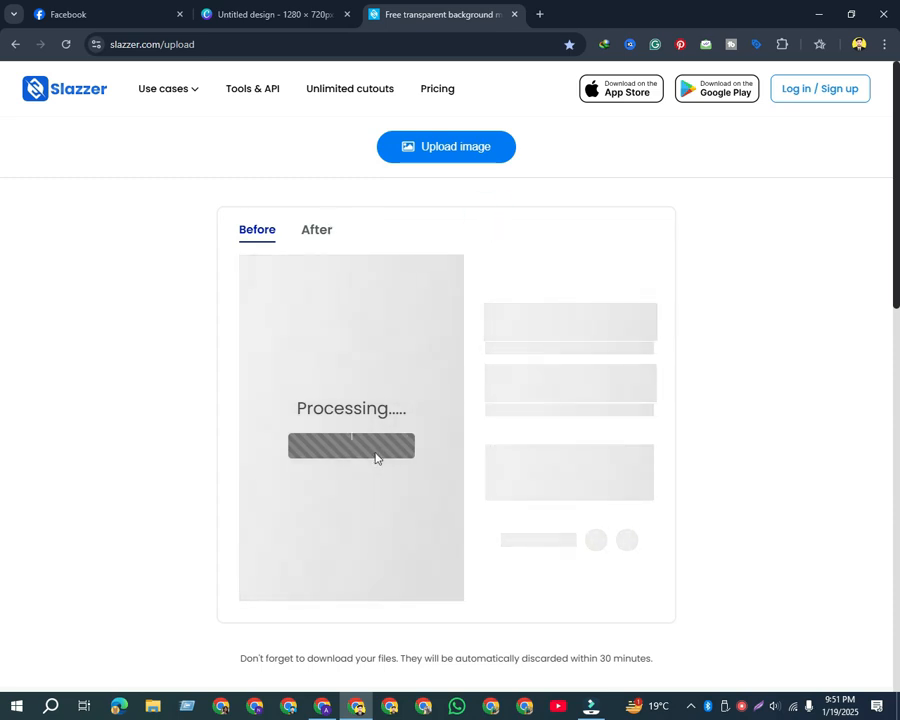
left_click(375, 452)
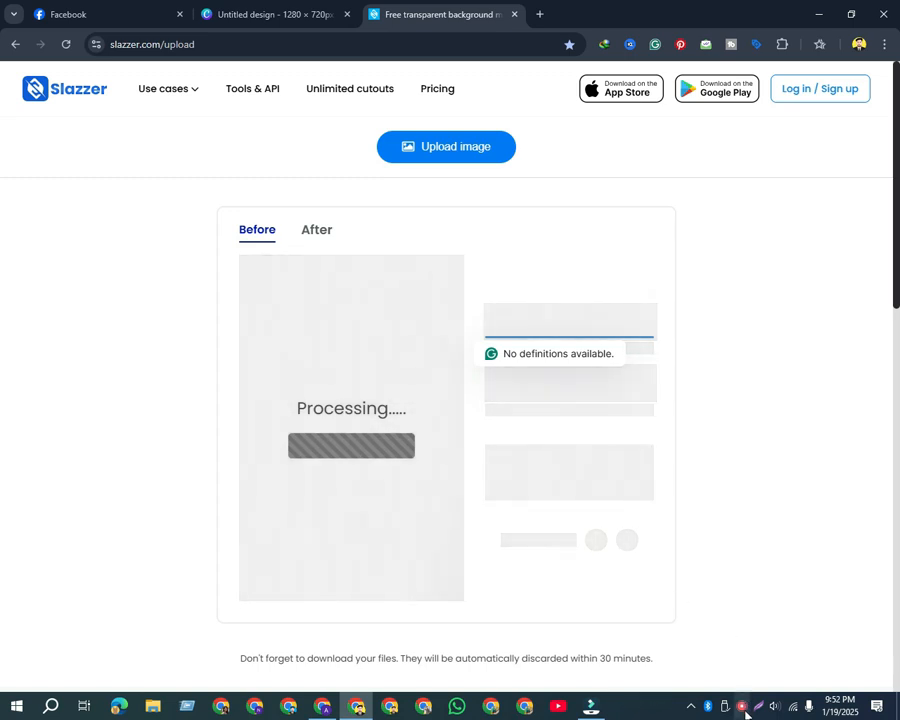
right_click(742, 706)
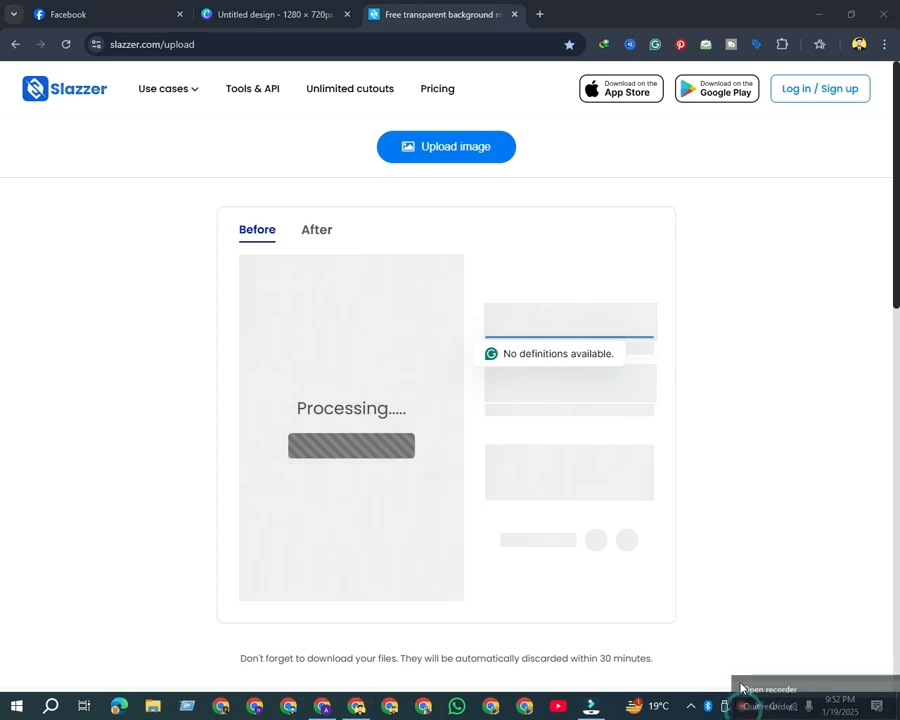
left_click(744, 689)
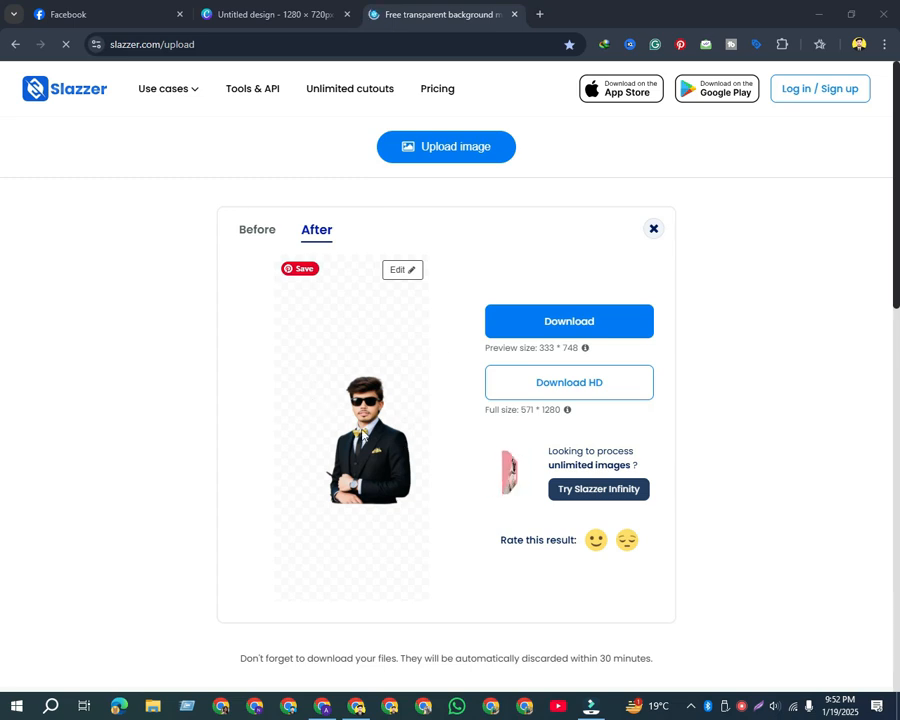
Download the background-removed photo from Slazzer, switch to the Canva design and upload the PNG from Downloads
left_click(586, 327)
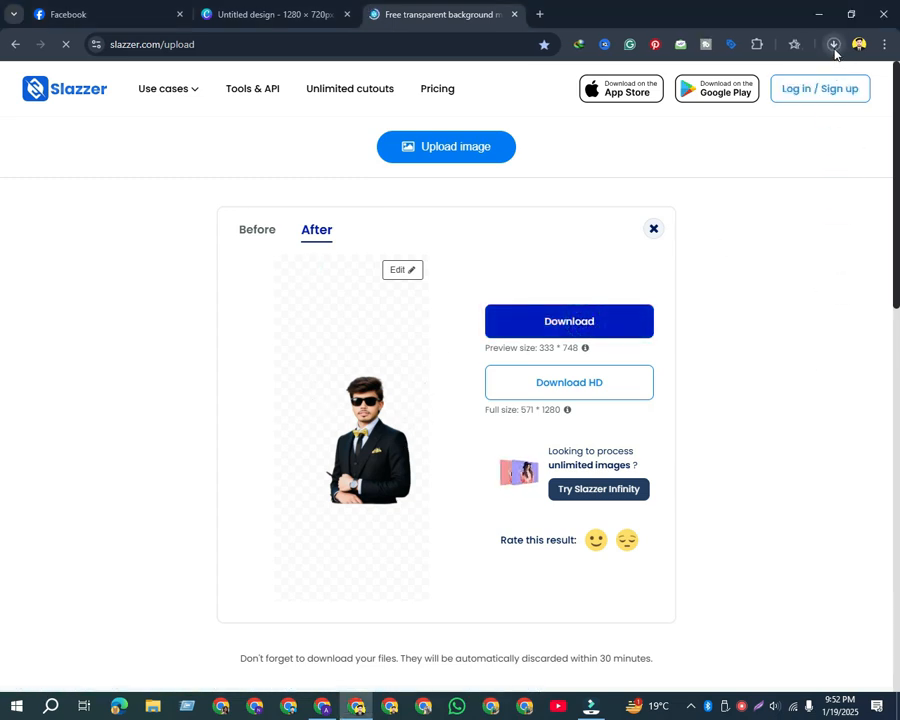
left_click(270, 14)
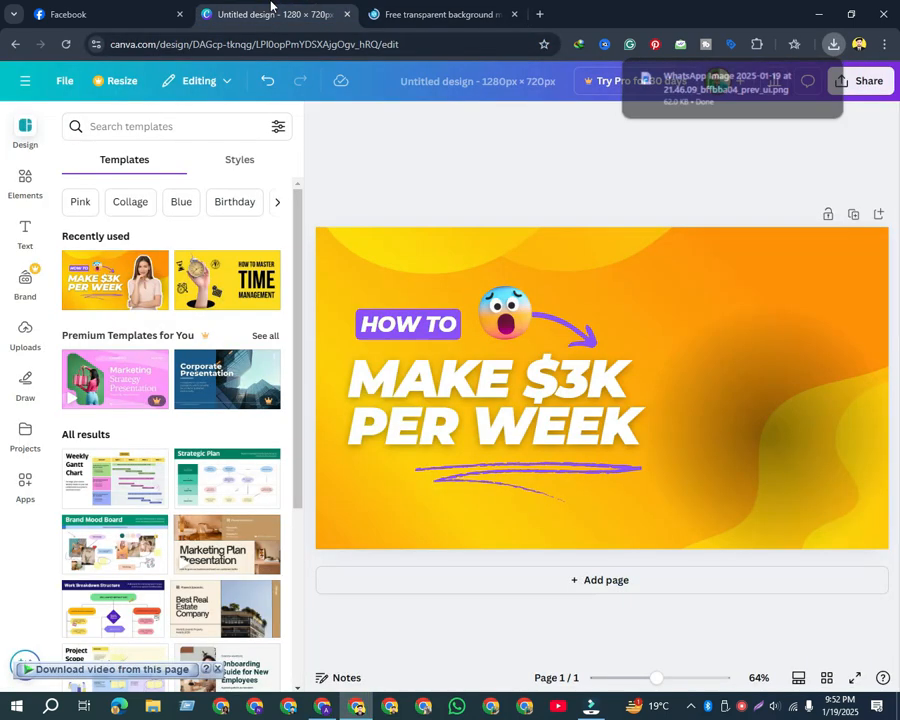
left_click(25, 331)
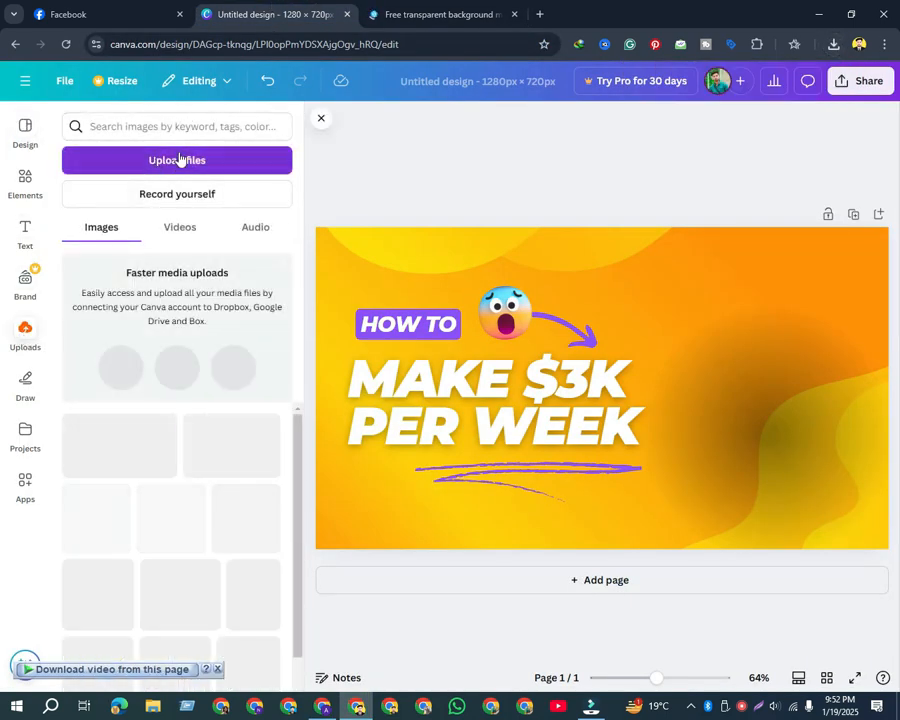
left_click(184, 158)
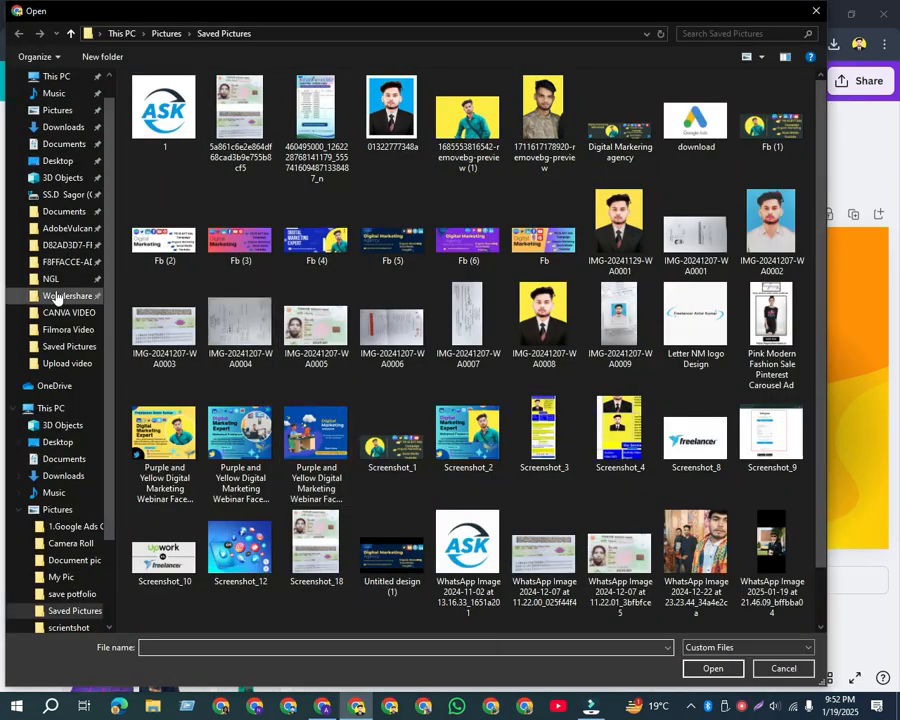
left_click(62, 127)
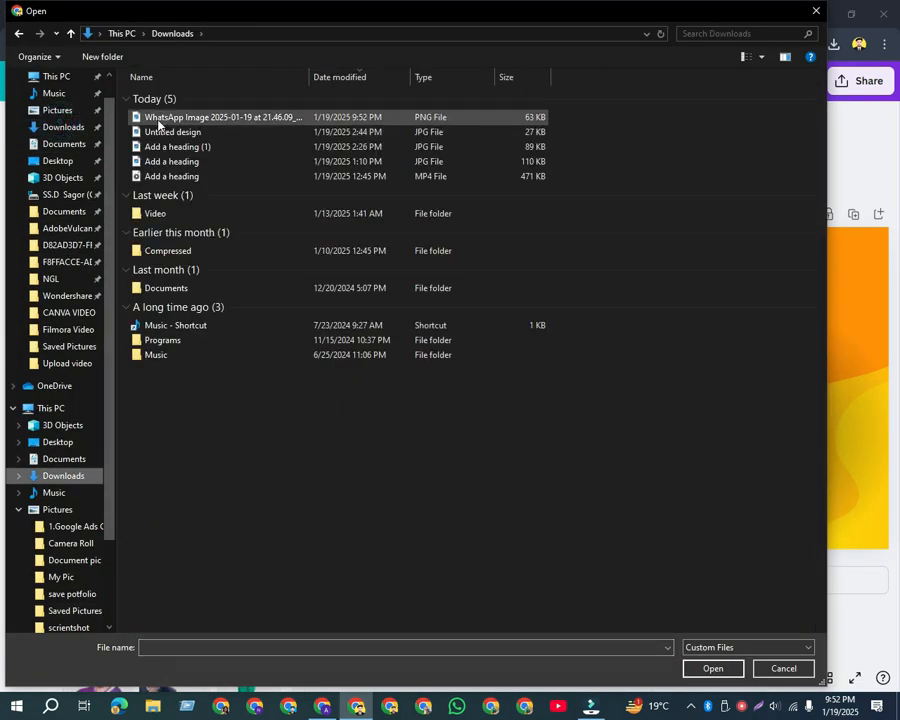
double_click(159, 119)
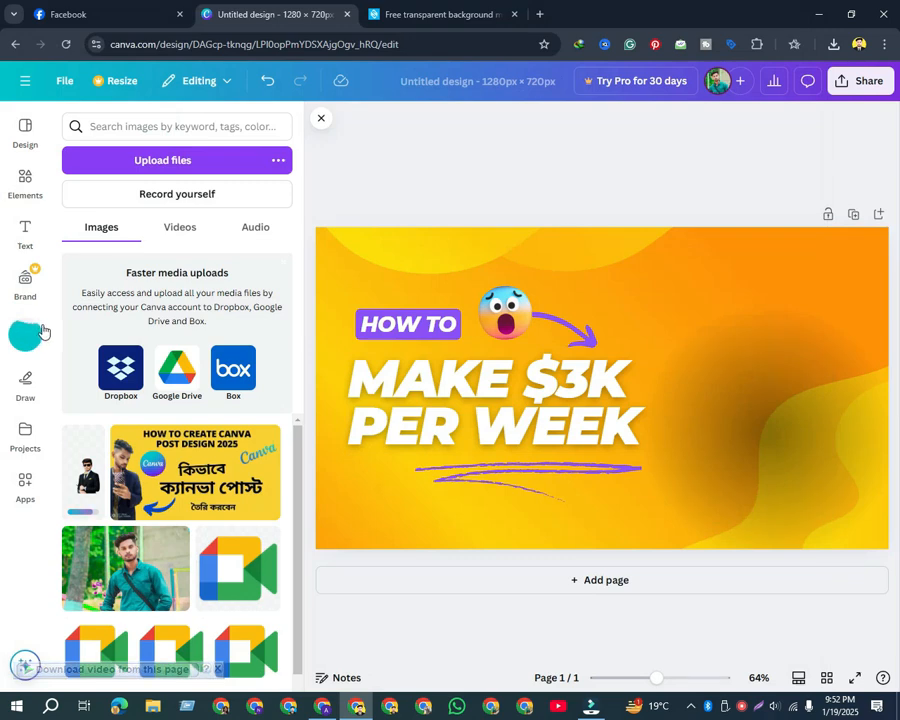
Add the uploaded cutout photo to the thumbnail, crop its empty margins and enlarge it over the dark shadow beside the text
left_click(85, 470)
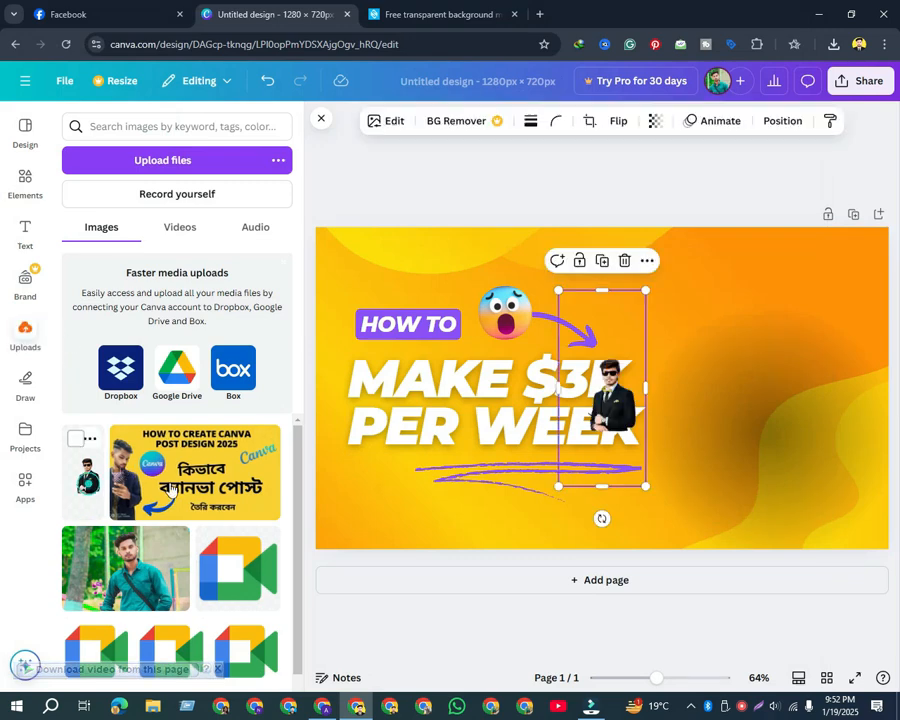
left_click_drag(632, 403, 839, 423)
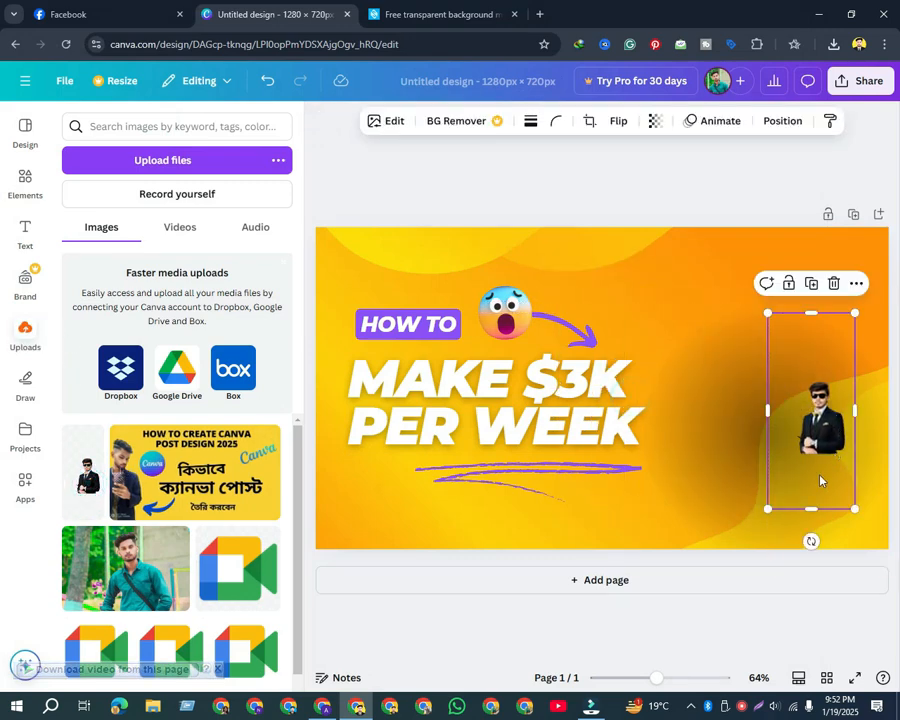
left_click_drag(811, 313, 811, 376)
left_click_drag(768, 508, 508, 598)
left_click_drag(768, 482, 851, 381)
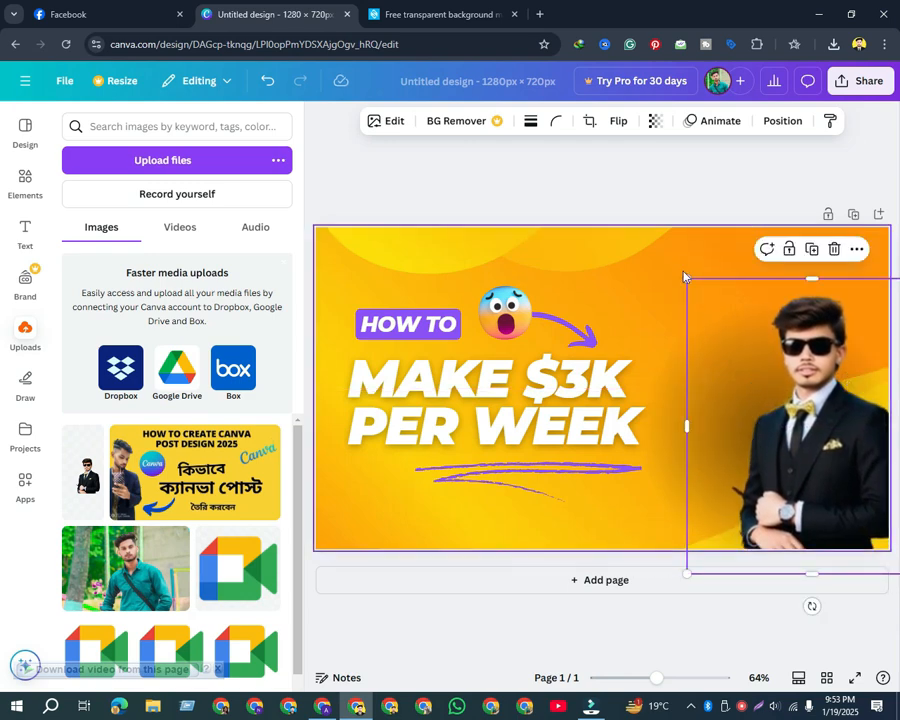
left_click_drag(684, 277, 658, 245)
Nudge the man's cutout photo slightly toward the heading so his shoulder fits inside the thumbnail's edge
left_click(628, 514)
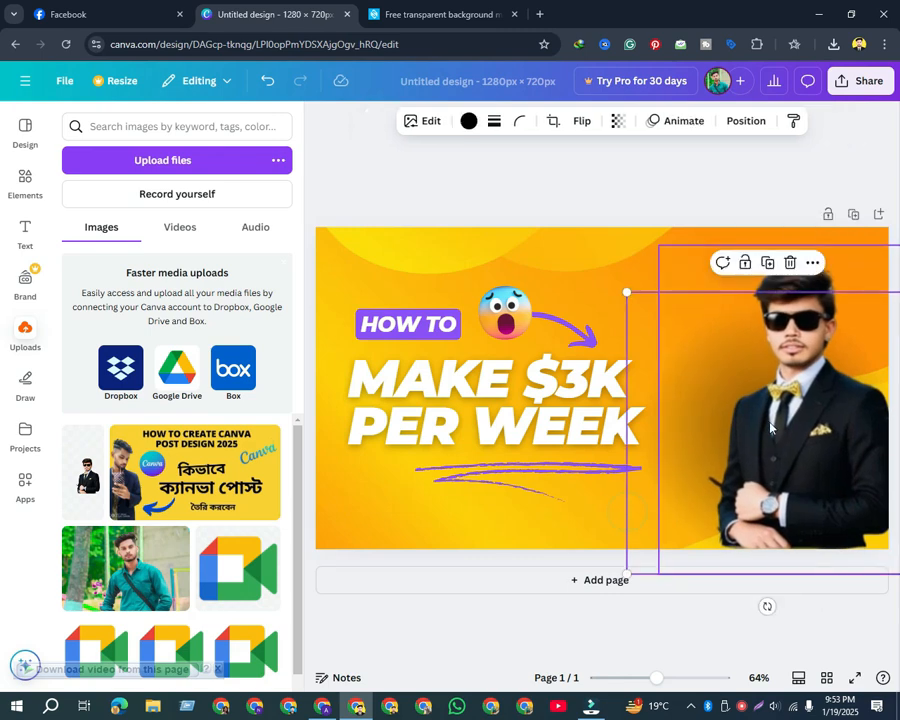
left_click(528, 521)
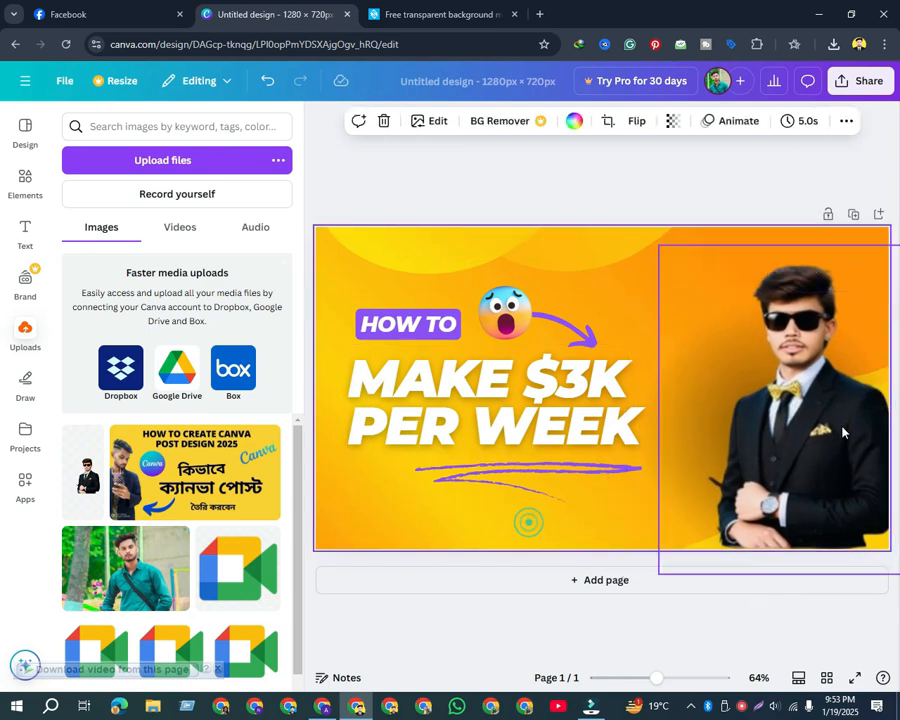
left_click(820, 398)
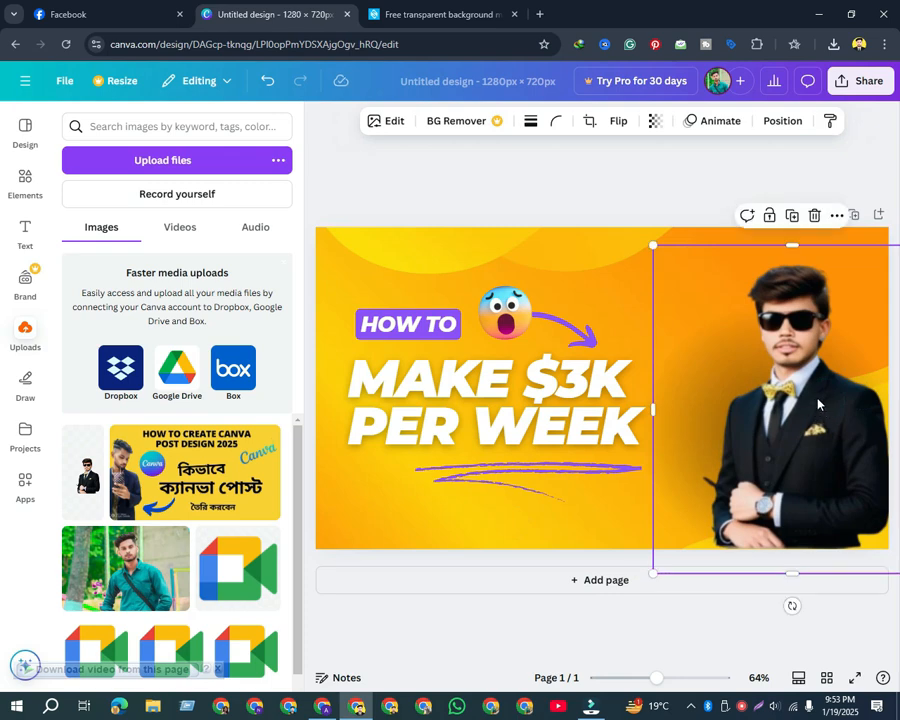
mouse_move(818, 404)
left_mouse_down()
mouse_move(808, 398)
mouse_move(814, 408)
left_mouse_up()
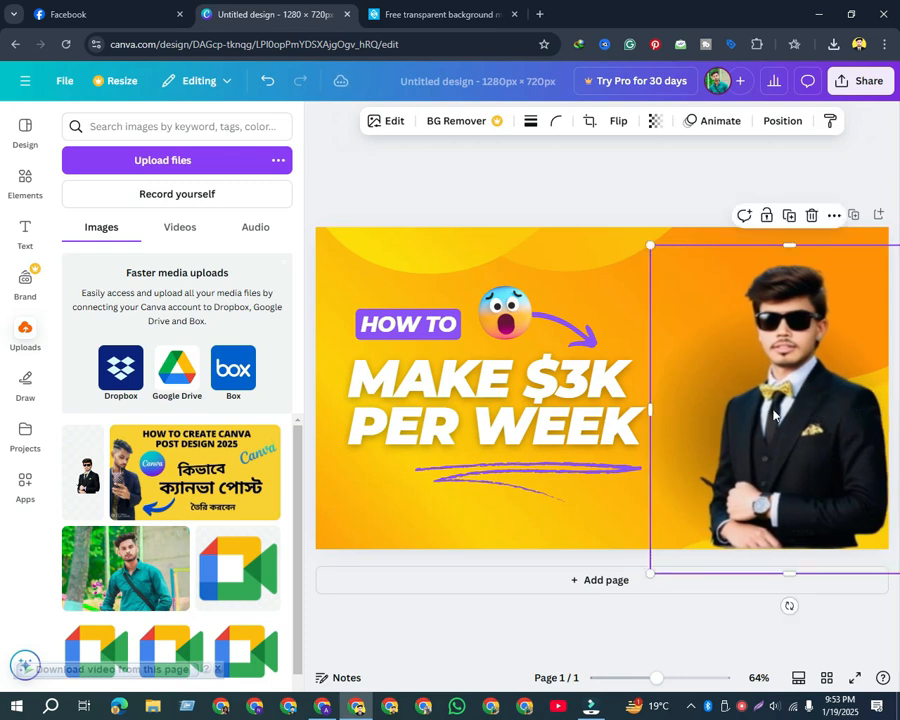
left_click(450, 503)
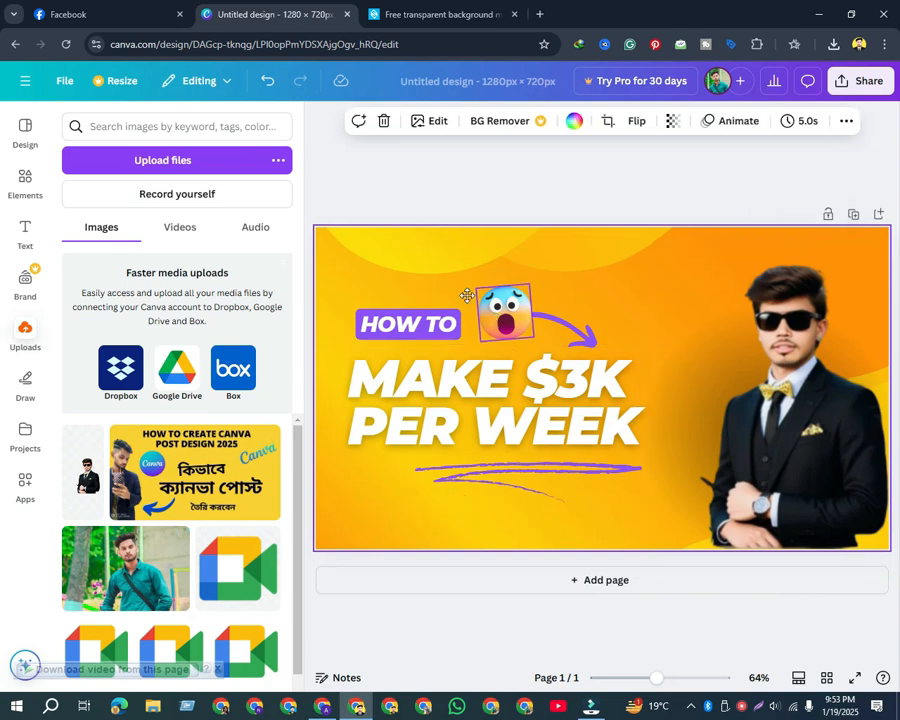
Move the shocked emoji to the thumbnail's upper-left corner and the purple arrow beside the man's face
left_click_drag(481, 302, 345, 252)
left_click_drag(389, 285, 384, 281)
left_click(562, 328)
left_click_drag(544, 336, 626, 362)
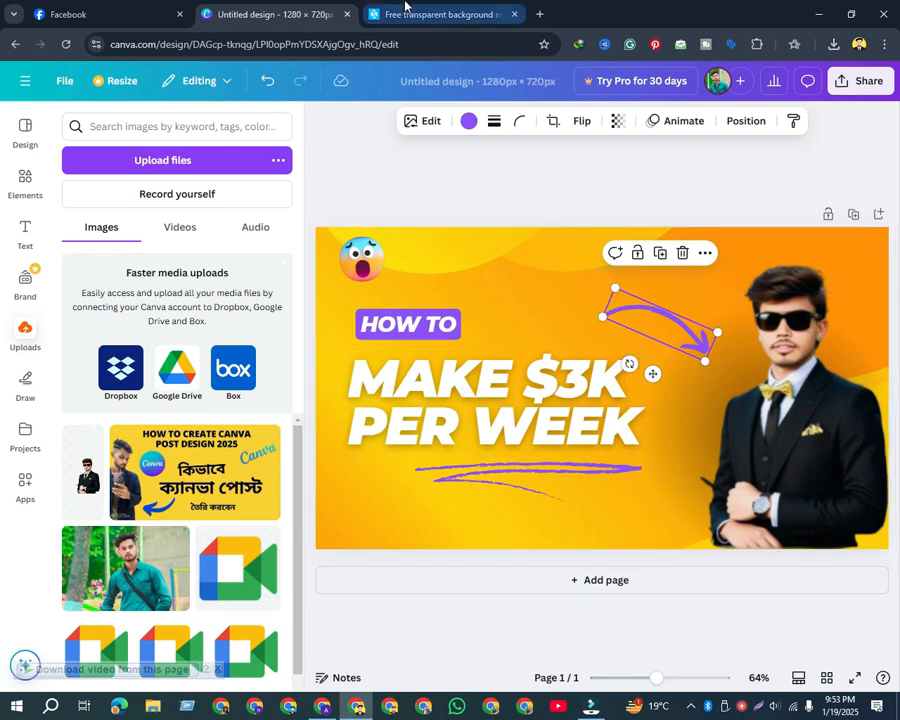
Open Google Translate in a new browser tab and dictate "how to create YouTube thumbnail 2025" as the English source text
left_click(538, 15)
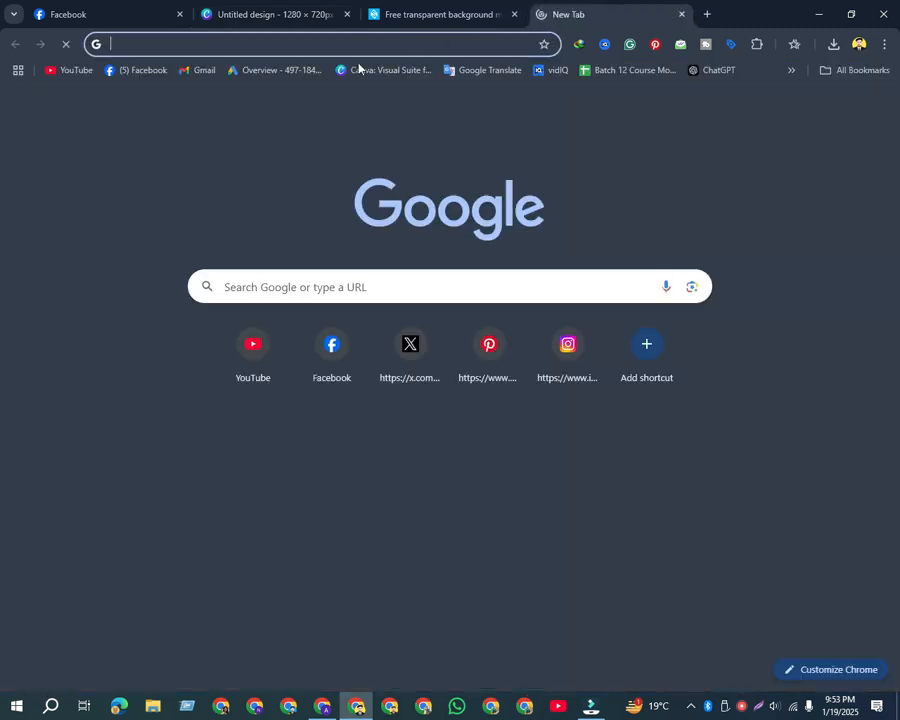
left_click(456, 71)
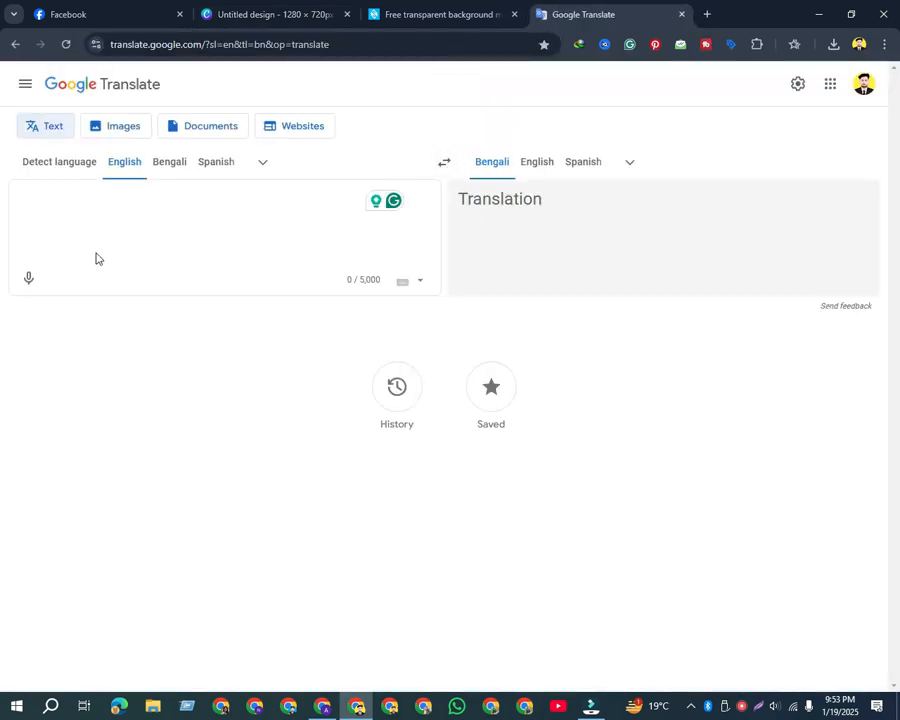
left_click(37, 280)
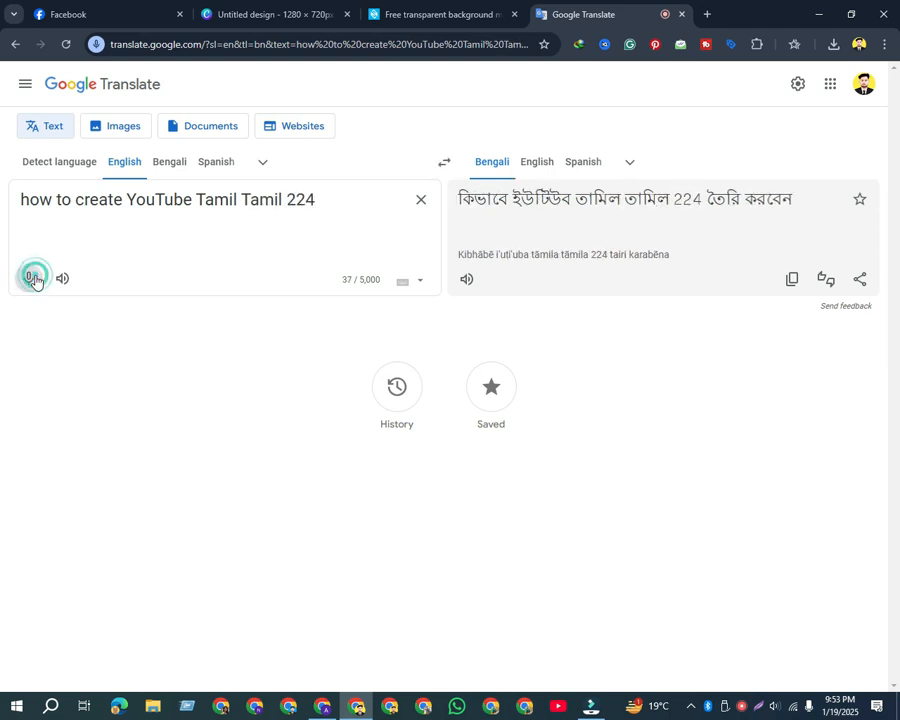
left_click(33, 279)
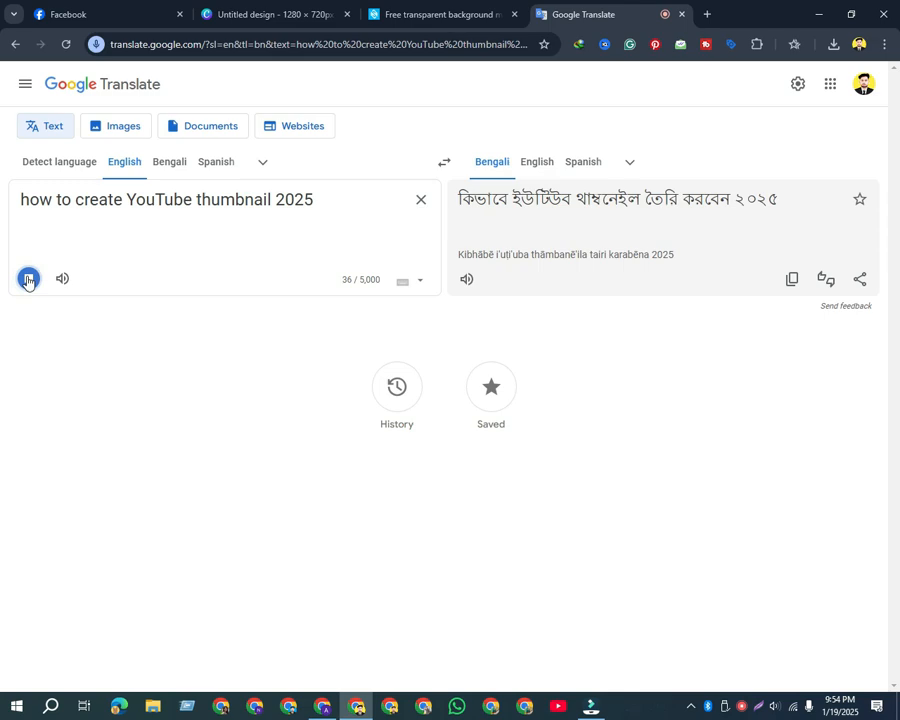
left_click(28, 280)
Copy the English source text and paste it over the "MAKE $3K PER WEEK" heading in the Canva design
left_click(340, 183)
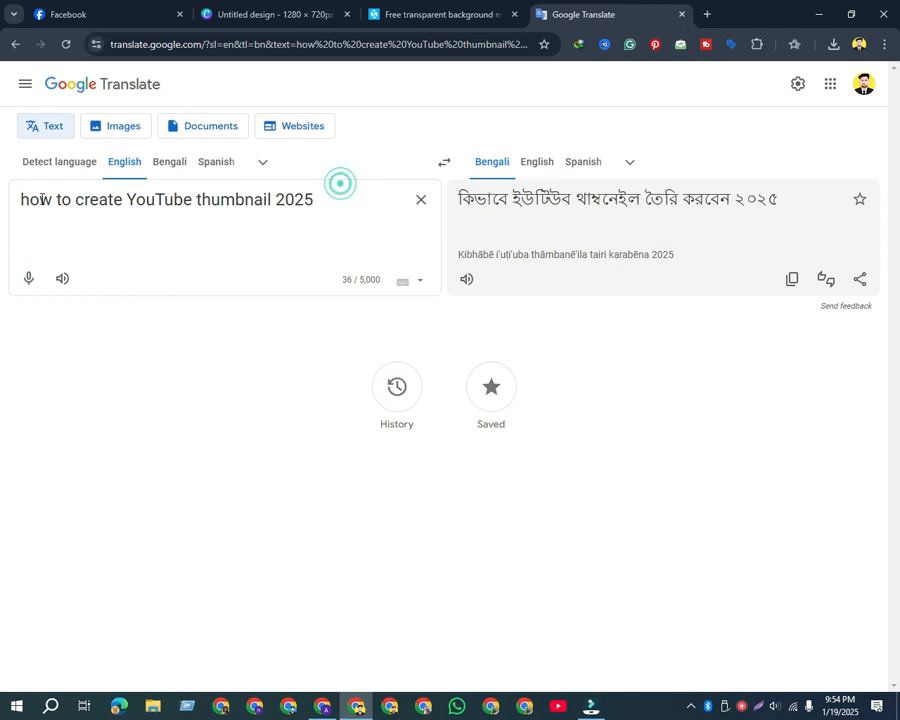
left_click_drag(316, 198, 7, 214)
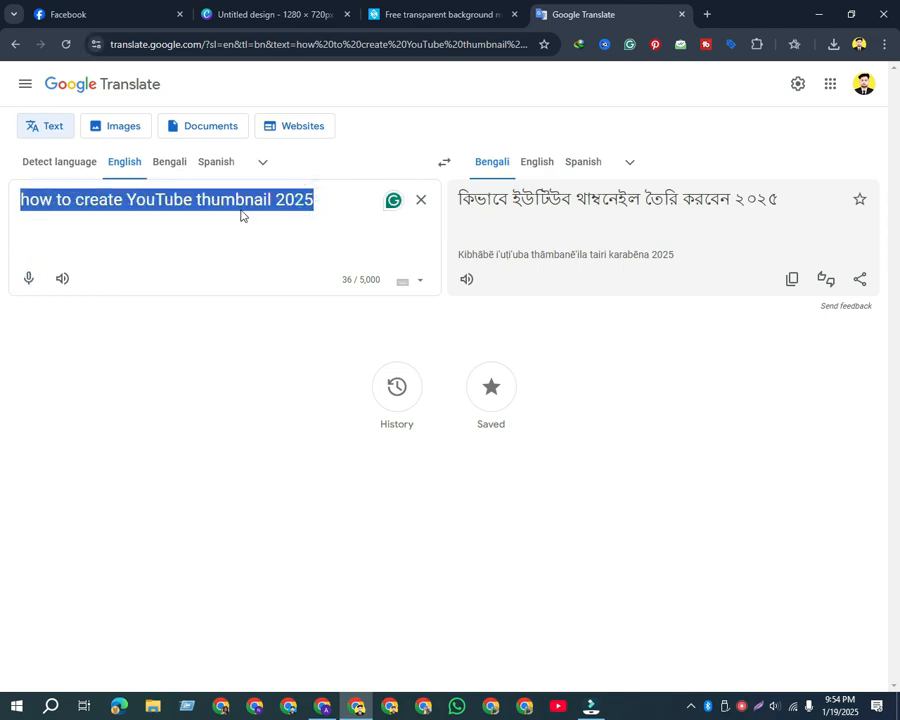
left_click(300, 10)
left_click(496, 376)
left_click(497, 377)
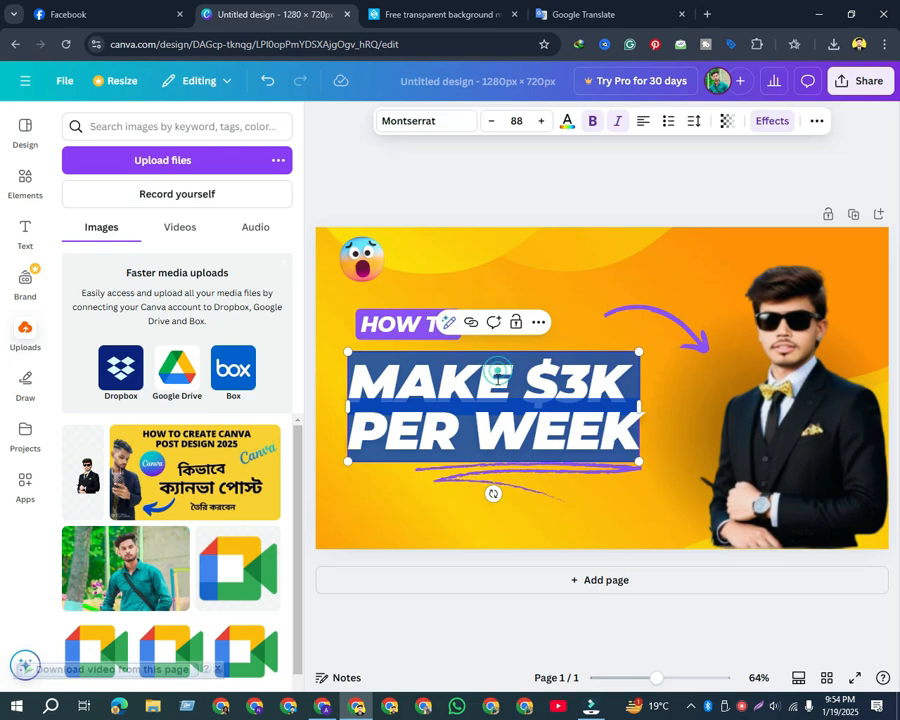
type("HOW TO CREATE YOUTUBE THUMBNAIL 2025")
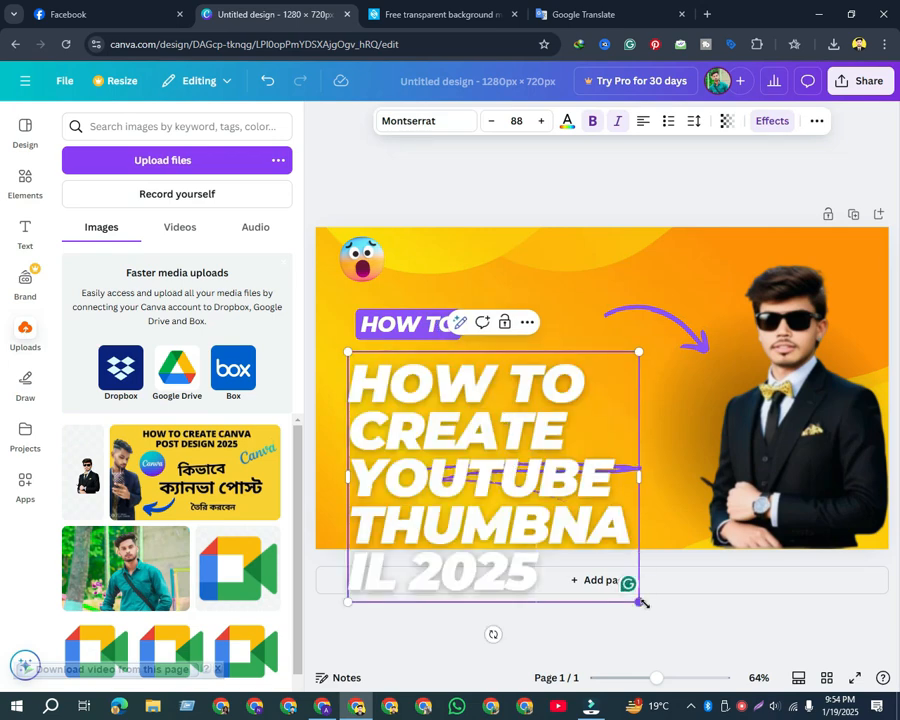
Shrink the pasted heading to font size 51.4, widen its text box to fit three lines and shift it slightly up and left
left_click_drag(633, 600, 456, 444)
left_click_drag(456, 398, 767, 442)
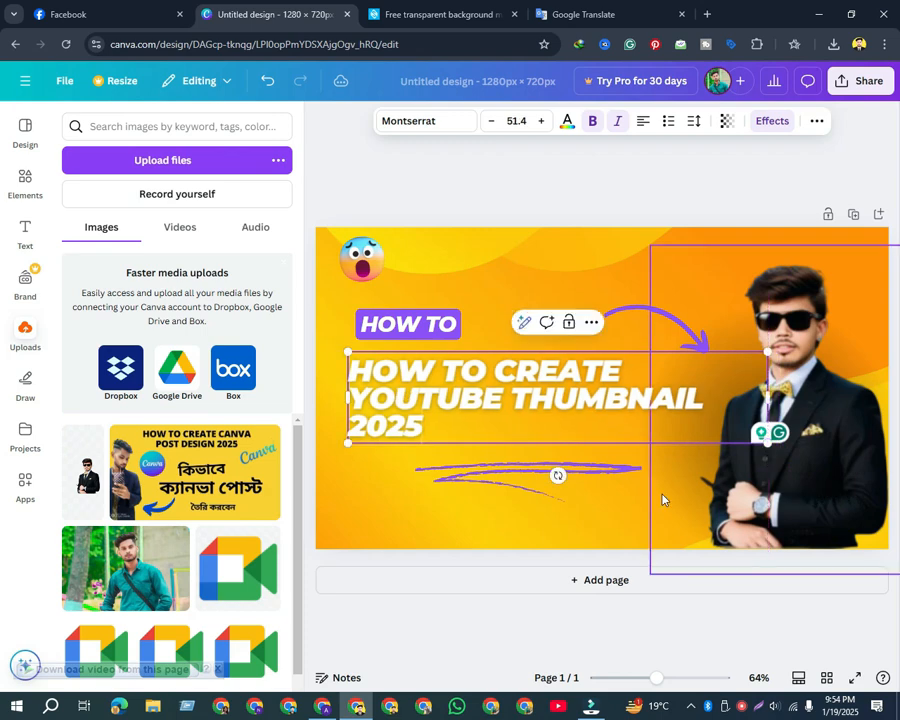
left_click(426, 511)
left_click_drag(452, 405, 440, 390)
Delete the purple "HOW TO" label and move the main heading up and left into the freed space
left_click(471, 328)
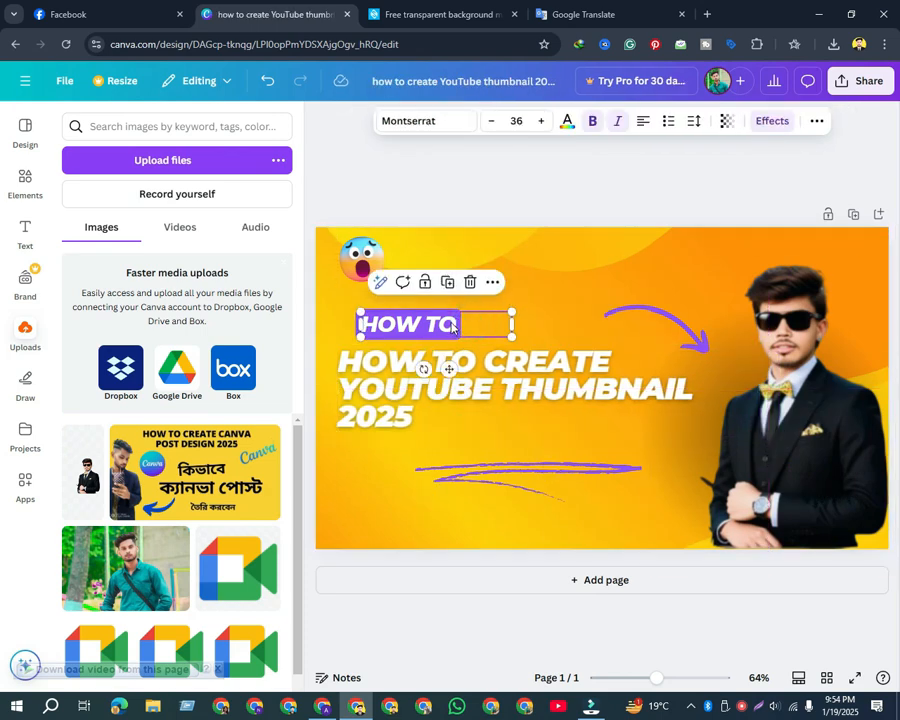
left_click(470, 281)
left_click(420, 370)
left_click_drag(420, 370, 420, 369)
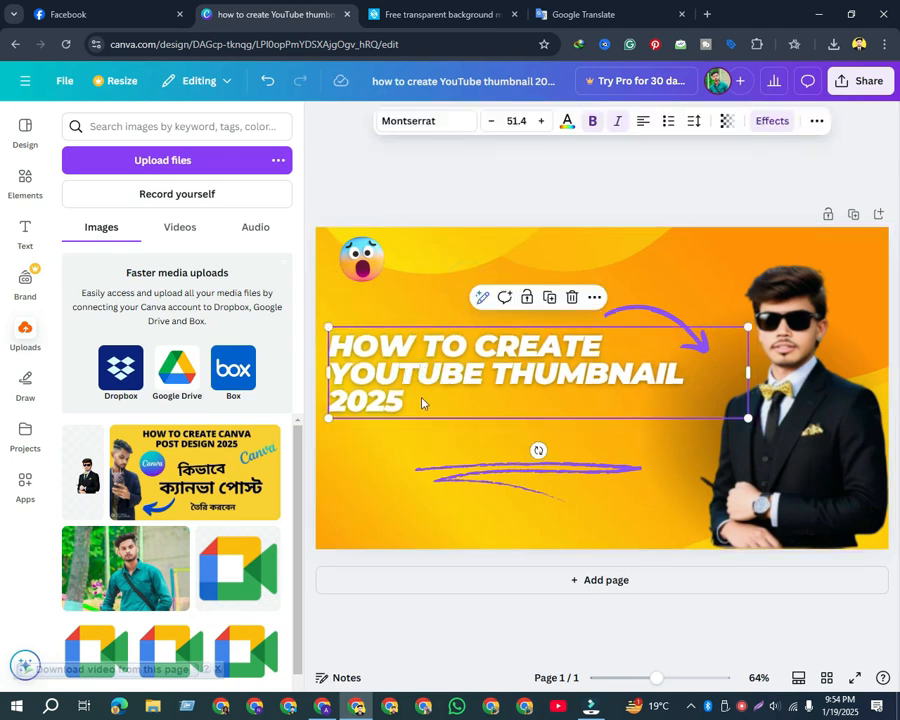
Change the heading's text color to black and shift the heading slightly to the right
double_click(414, 405)
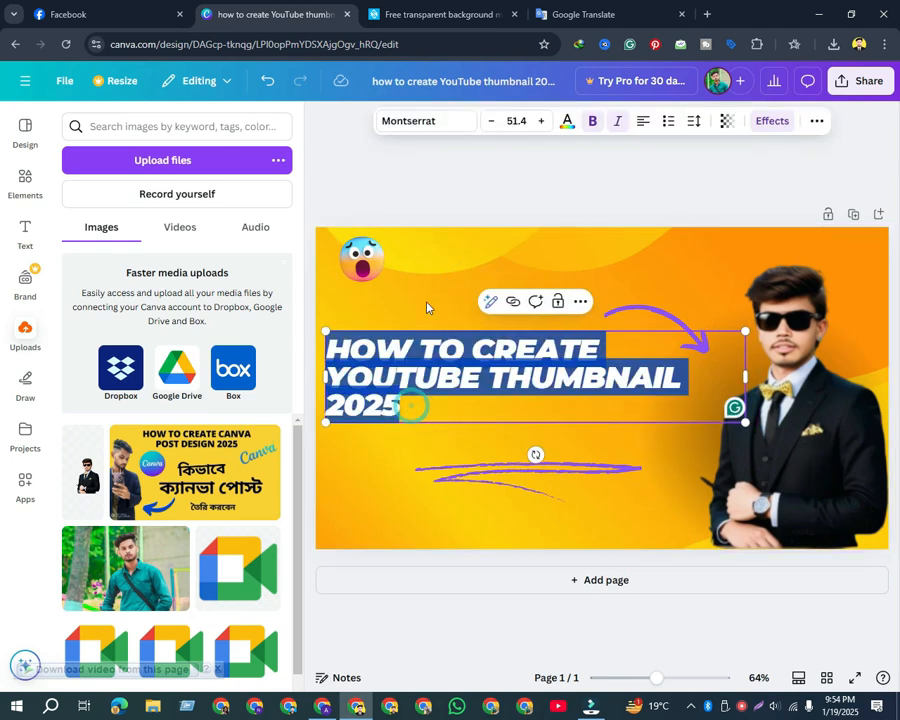
left_click(567, 121)
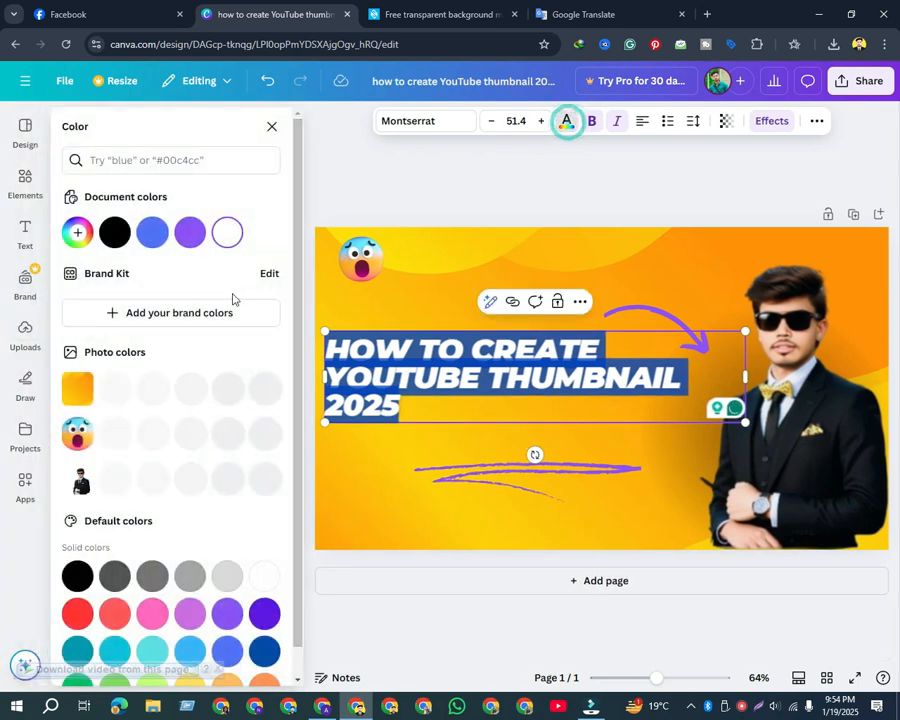
left_click(115, 232)
left_click(389, 455)
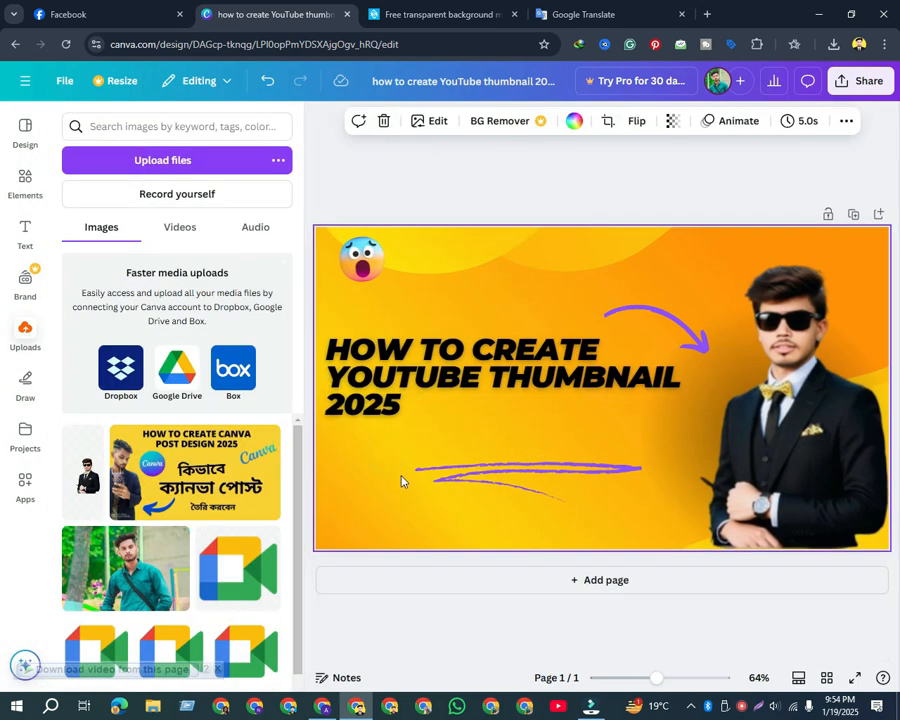
left_click_drag(414, 372, 432, 377)
Delete the purple underline scribble, then duplicate the black heading and place the copy directly below the original
left_click(496, 468)
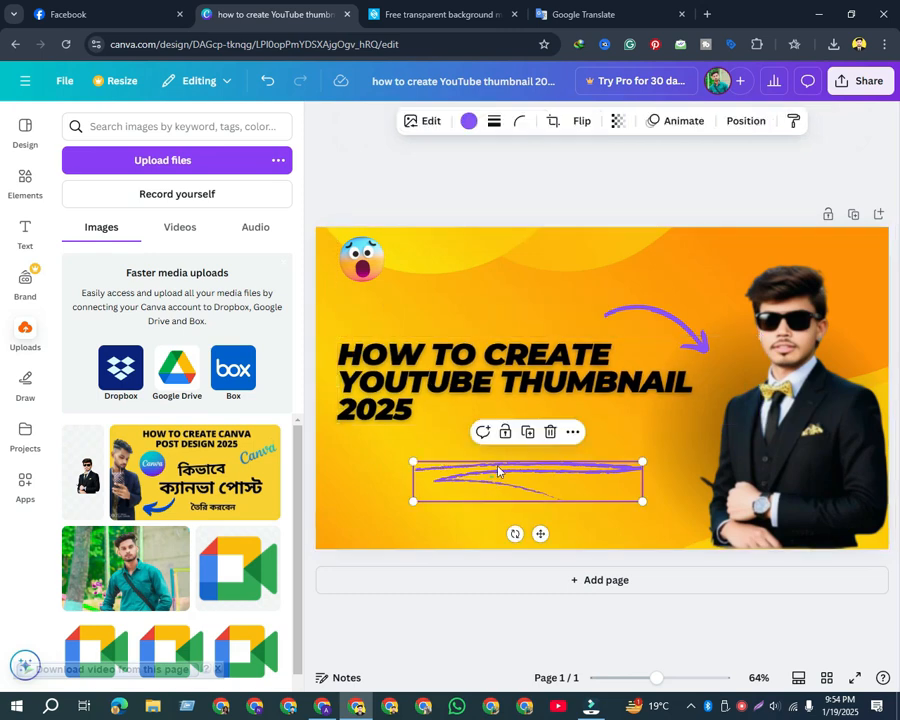
left_click(551, 432)
left_click(512, 394)
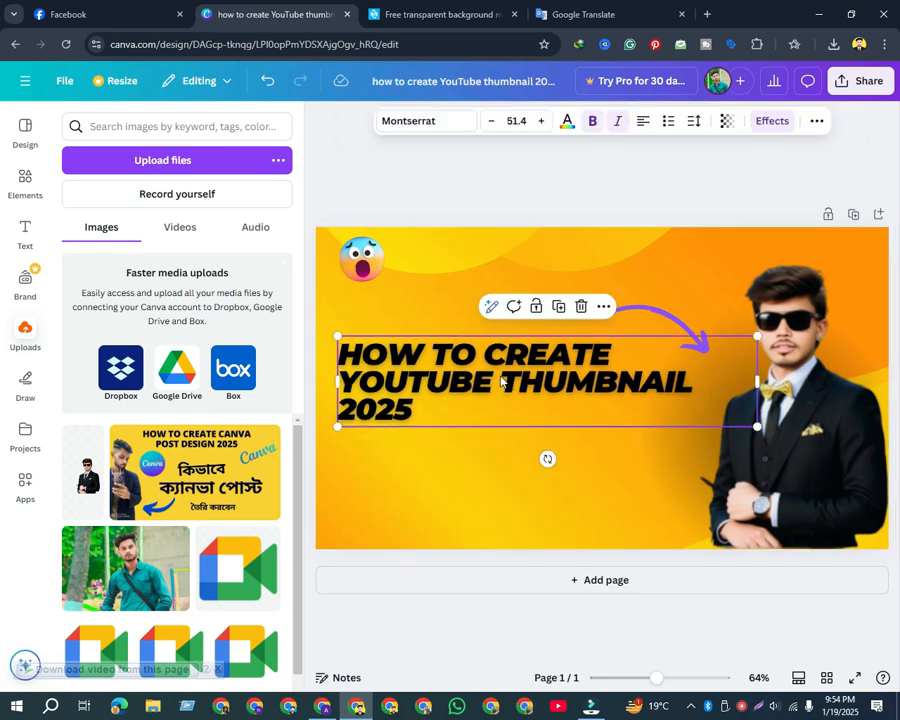
left_click(559, 306)
left_click_drag(498, 386, 496, 492)
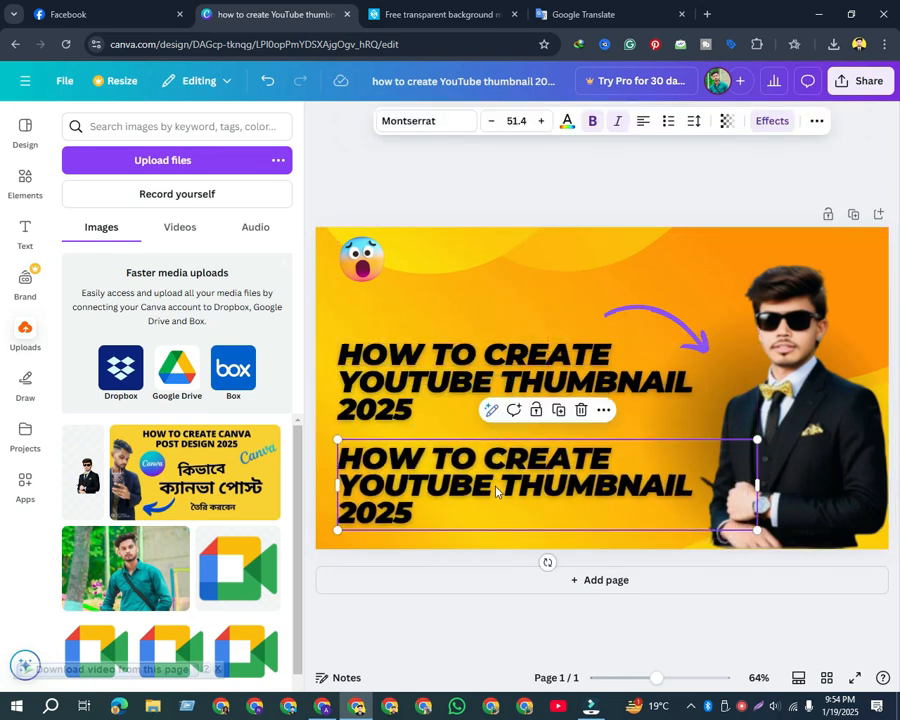
Copy the Bengali translation from Google Translate and replace the duplicated heading's text with "কিভাবে ইউটিউব থাম্বনেইল তৈরি করবেন ২০২৫"
left_click(590, 6)
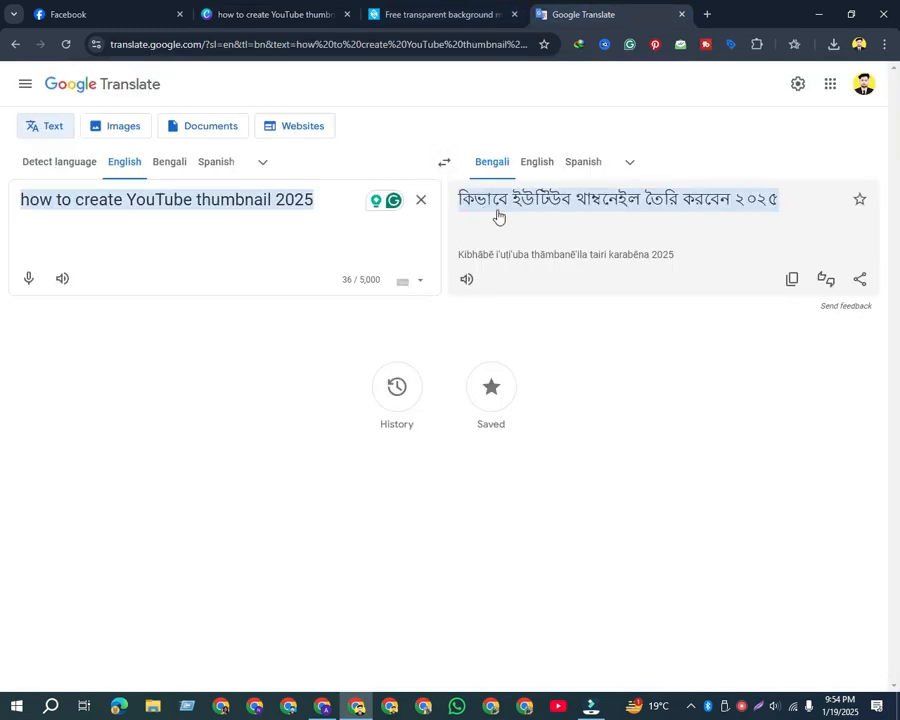
left_click(789, 280)
left_click(268, 14)
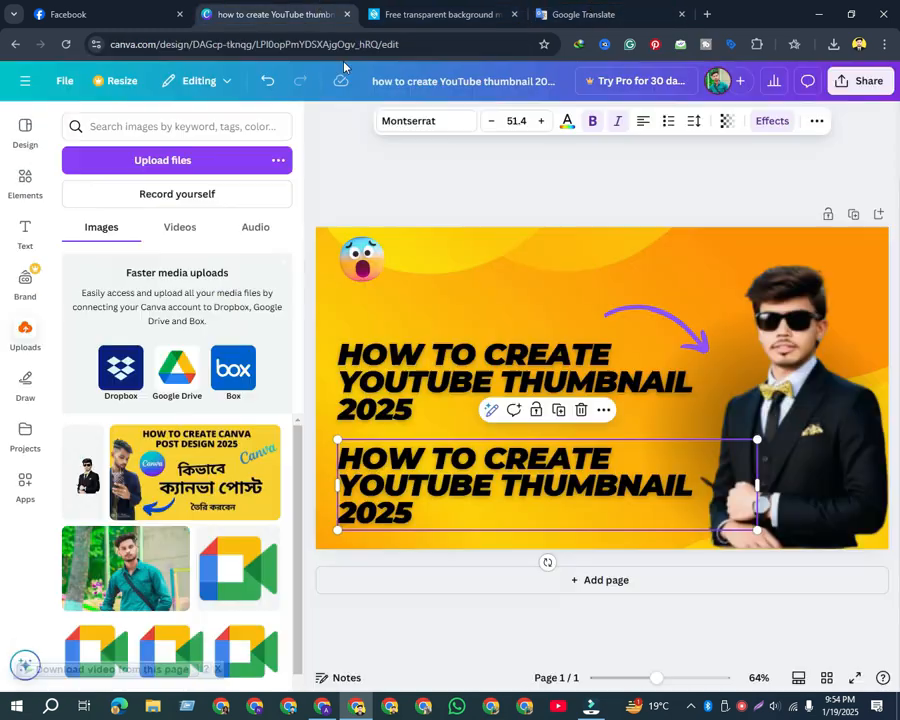
double_click(436, 492)
key("ctrl+v")
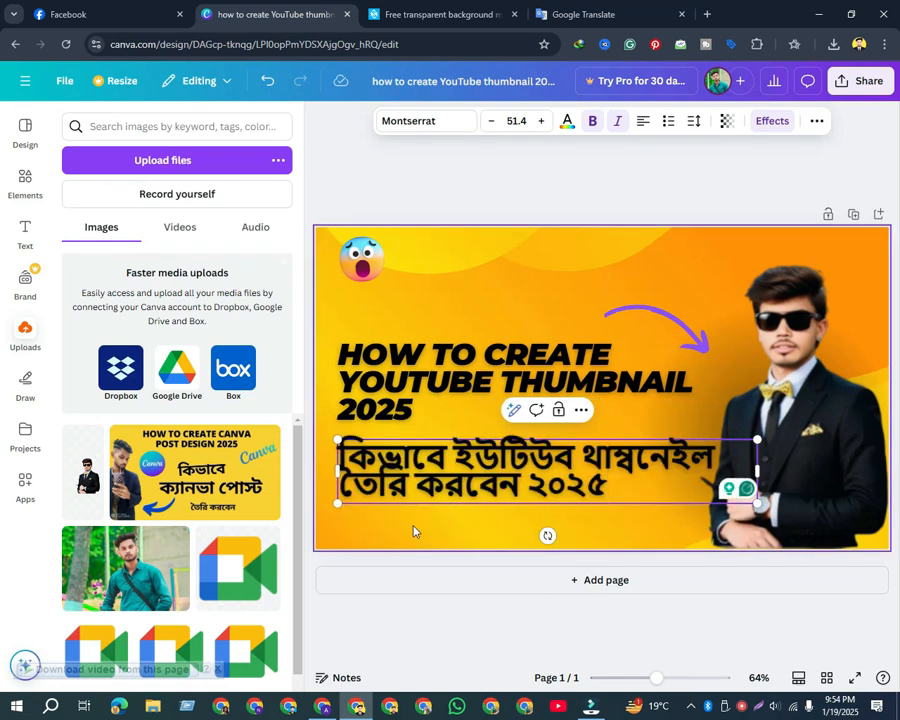
Scale down the Bengali heading, keeping it on two lines, and move it lower to leave a gap beneath the English heading
left_click(415, 531)
left_click(650, 488)
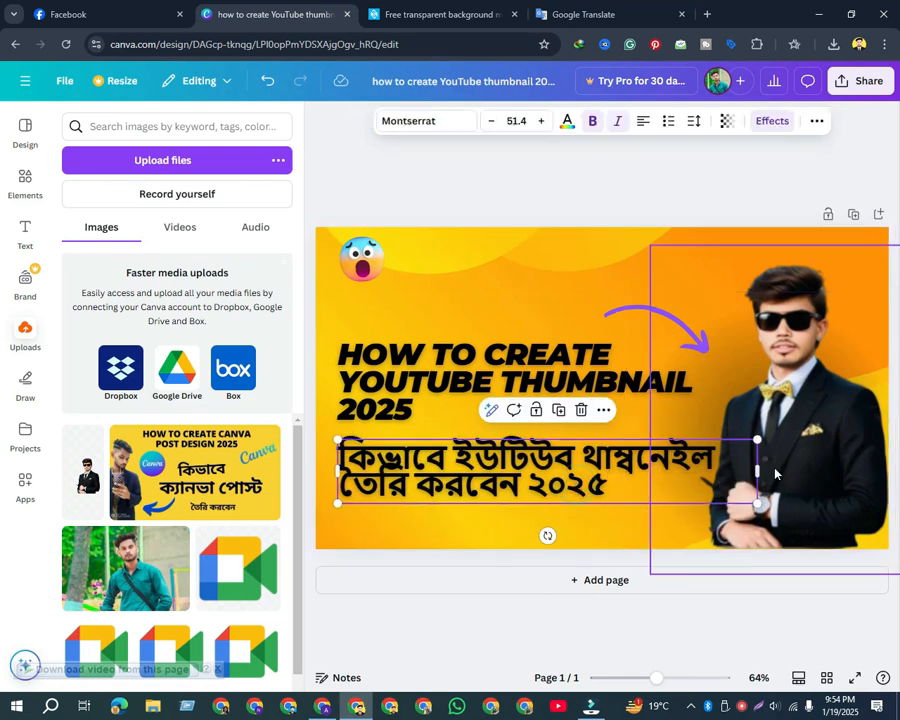
left_click_drag(757, 470, 614, 486)
left_click(461, 508)
left_click_drag(456, 466, 454, 497)
Enlarge the English heading proportionally to a font size of 57.1, keeping its left edge in place
left_click(430, 375)
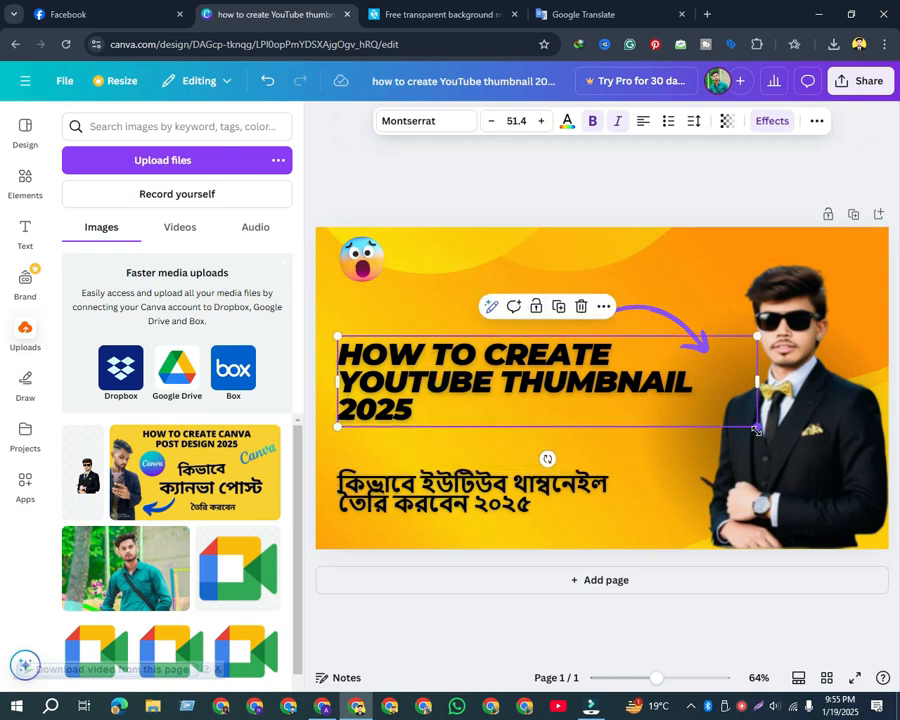
left_click_drag(756, 428, 800, 433)
mouse_move(468, 373)
left_mouse_down()
mouse_move(450, 372)
mouse_move(474, 373)
left_mouse_up()
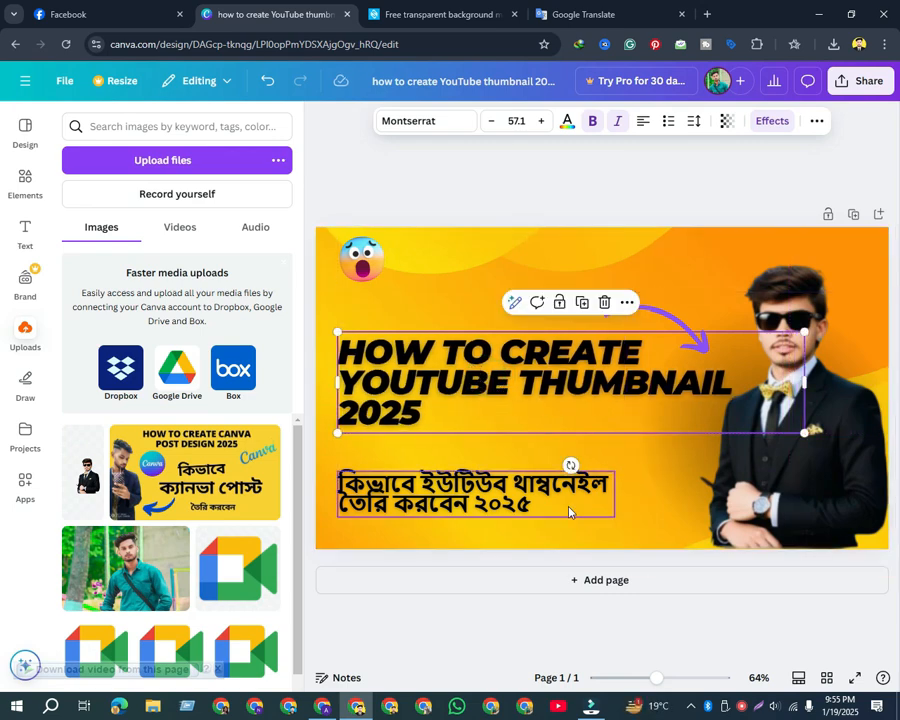
Enlarge the Bengali heading slightly, keeping its left edge aligned with the English heading
left_click(605, 505)
left_click_drag(619, 517, 663, 519)
left_click(585, 418)
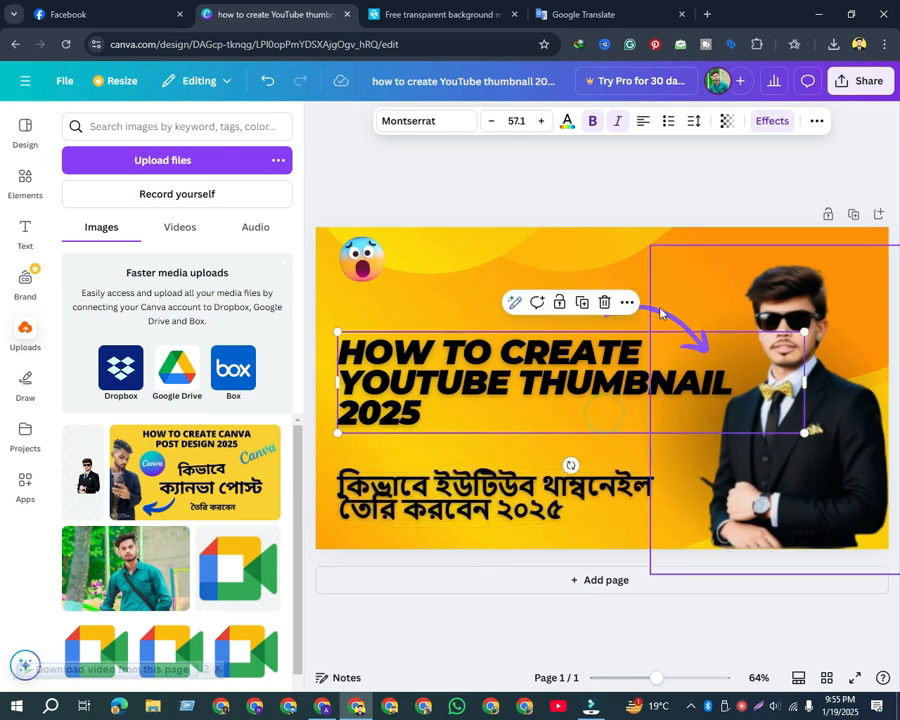
Try royal blue, black, light orange and red on the curved arrow, and return it to purple
left_click(660, 312)
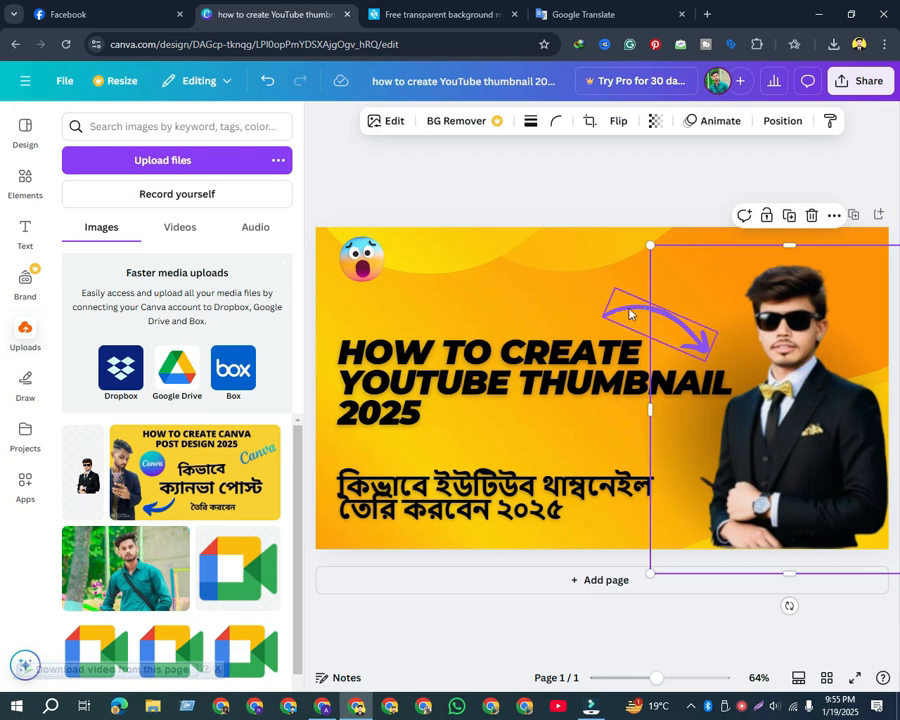
left_click(626, 314)
left_click(469, 121)
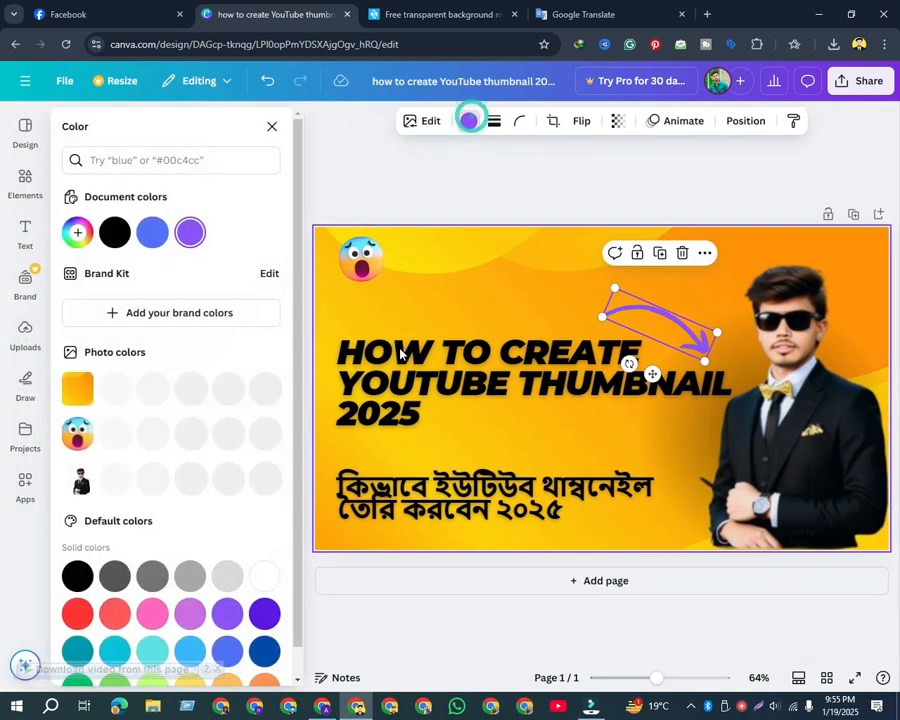
left_click(154, 230)
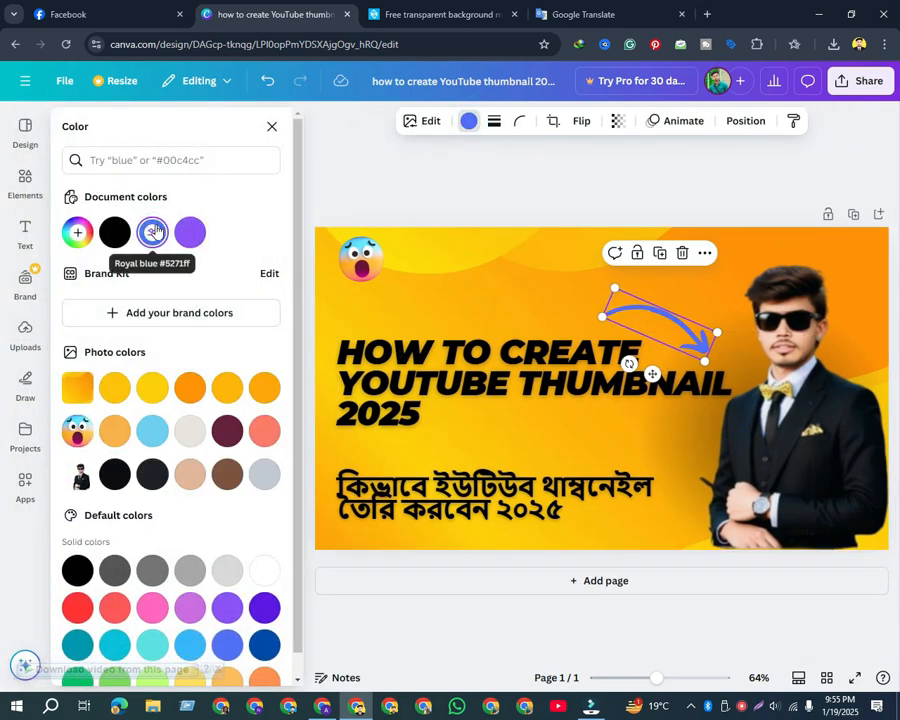
left_click(115, 232)
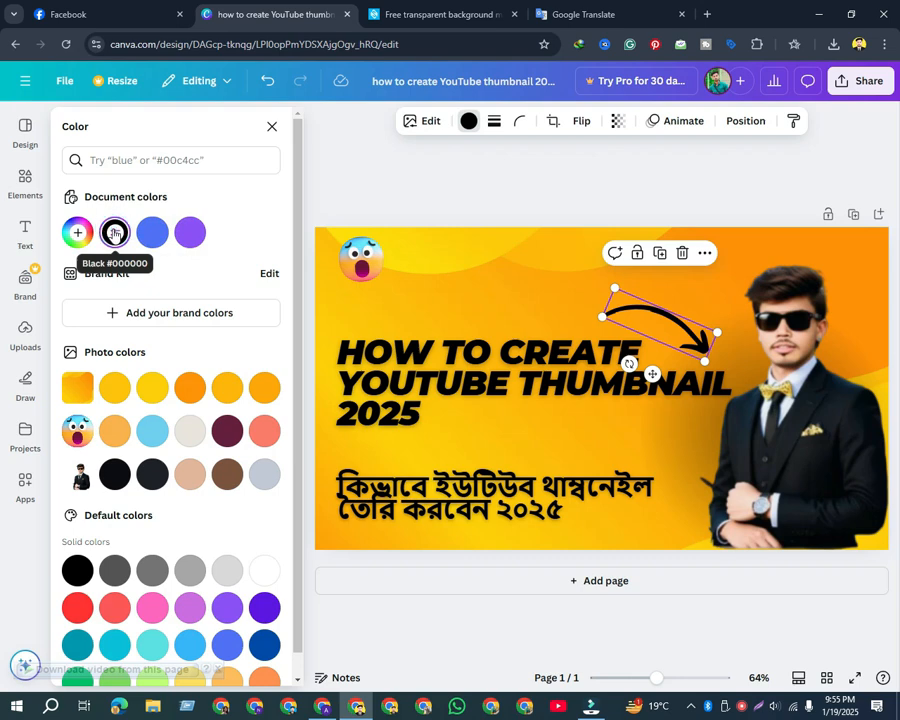
left_click(118, 430)
scroll(237, 477, "down", 1)
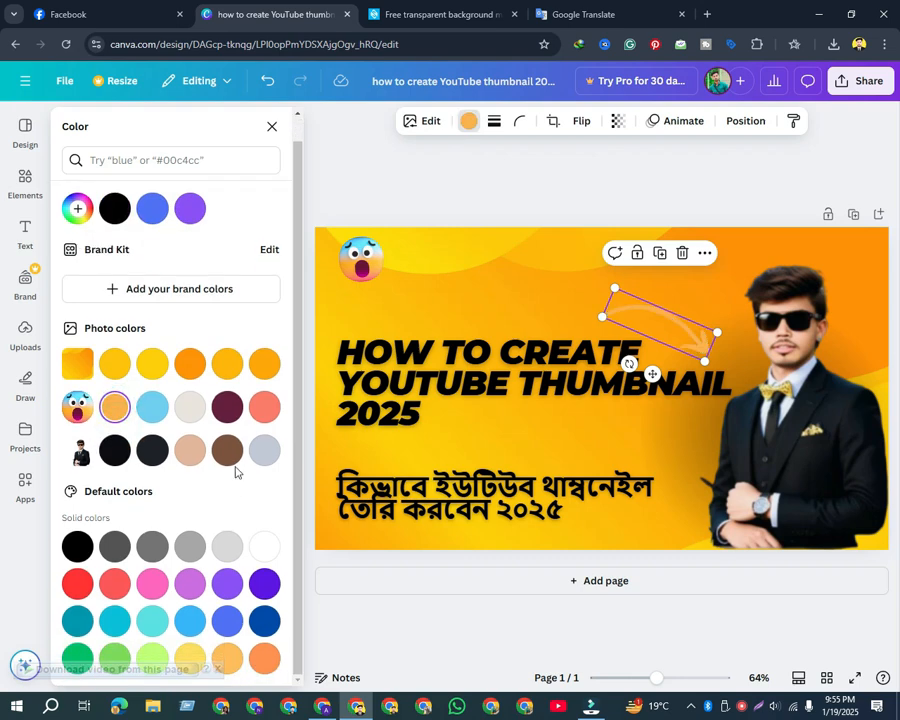
left_click(78, 582)
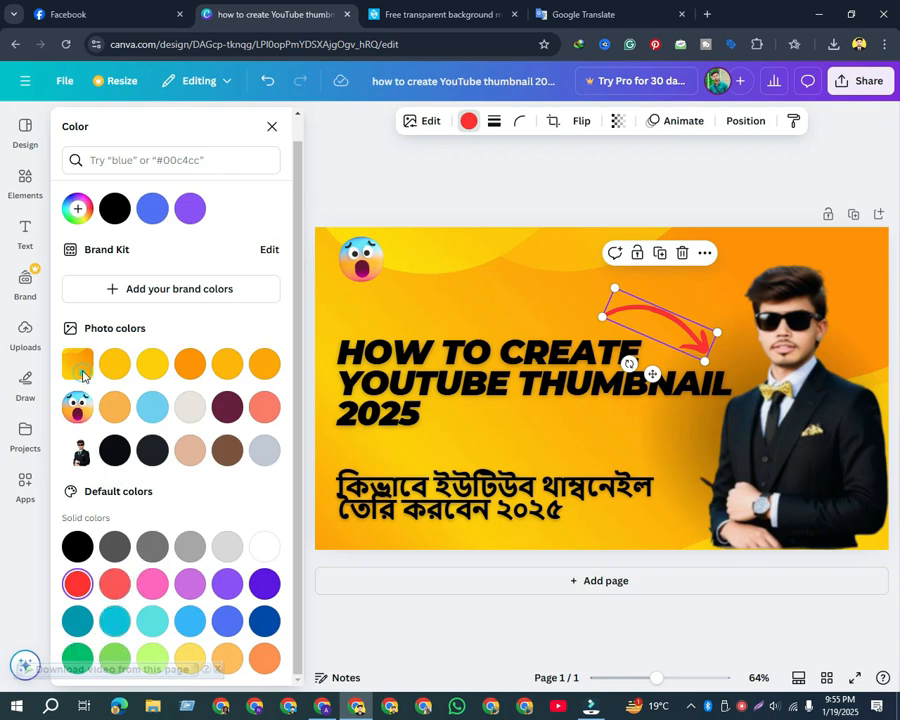
left_click(190, 230)
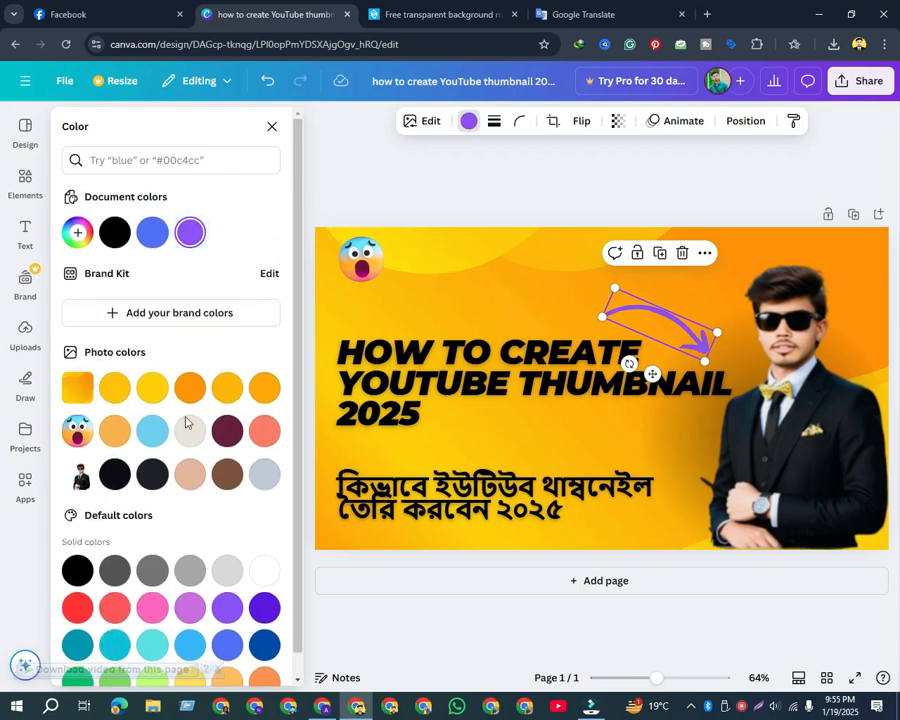
Try white, dark blue, royal blue, light blue and teal shades on the curved arrow, and set it back to purple
left_click(264, 548)
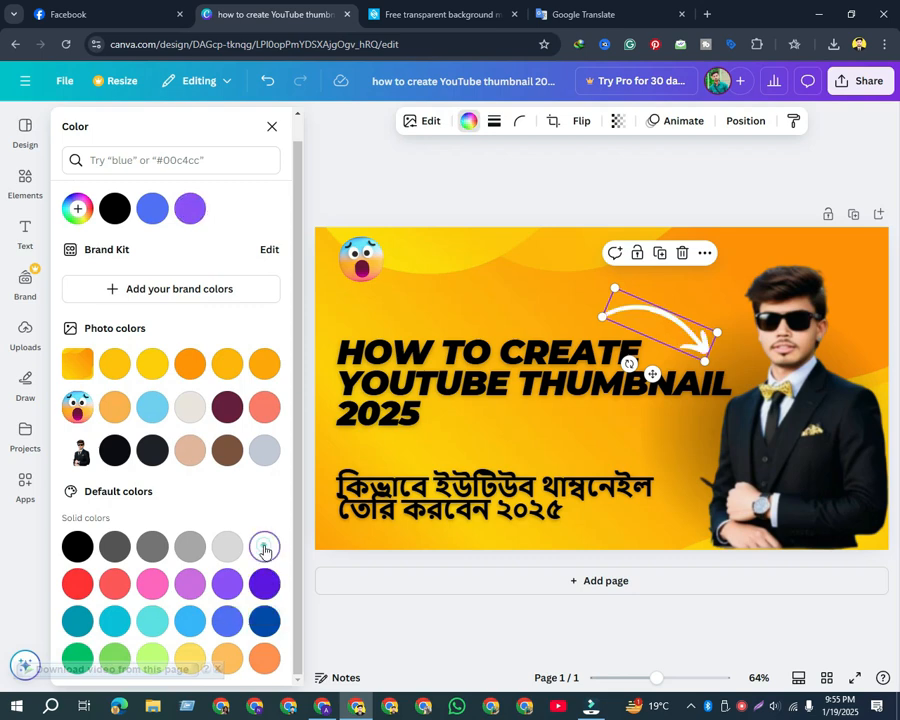
left_click(266, 621)
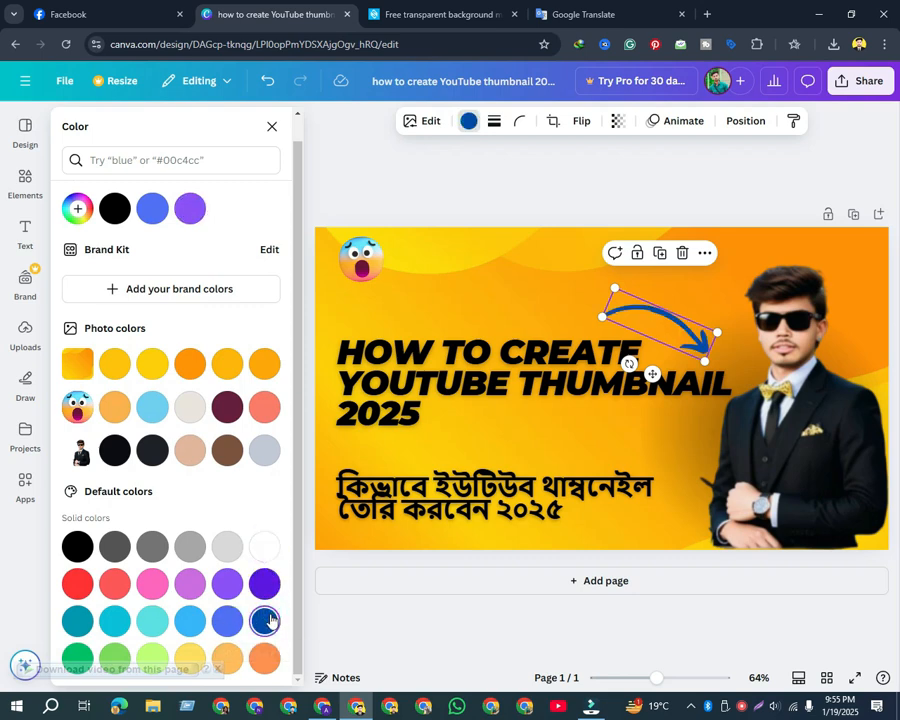
left_click(226, 622)
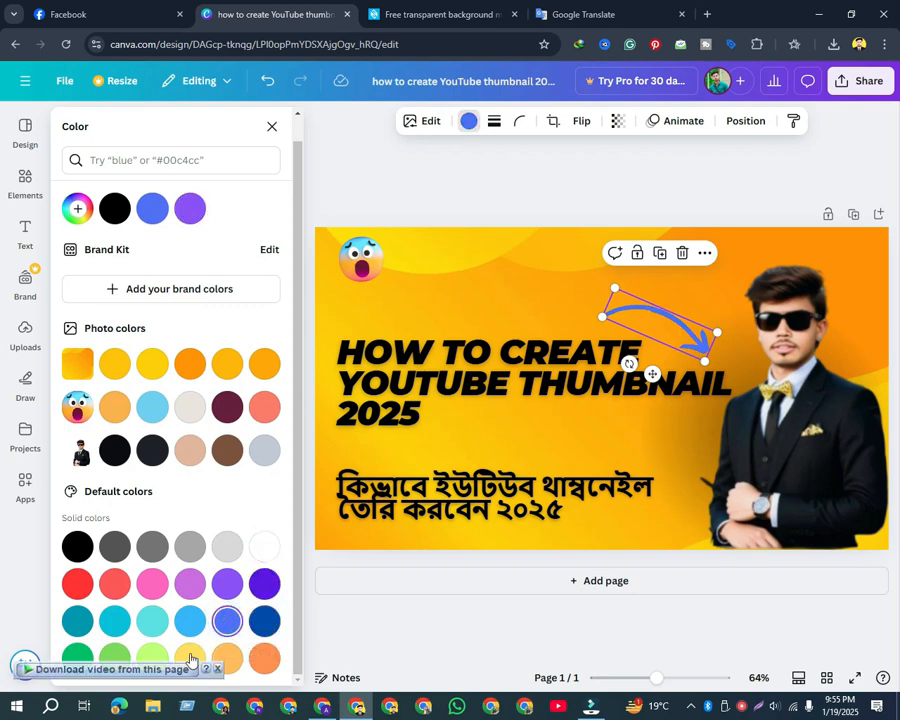
left_click(152, 621)
left_click(190, 621)
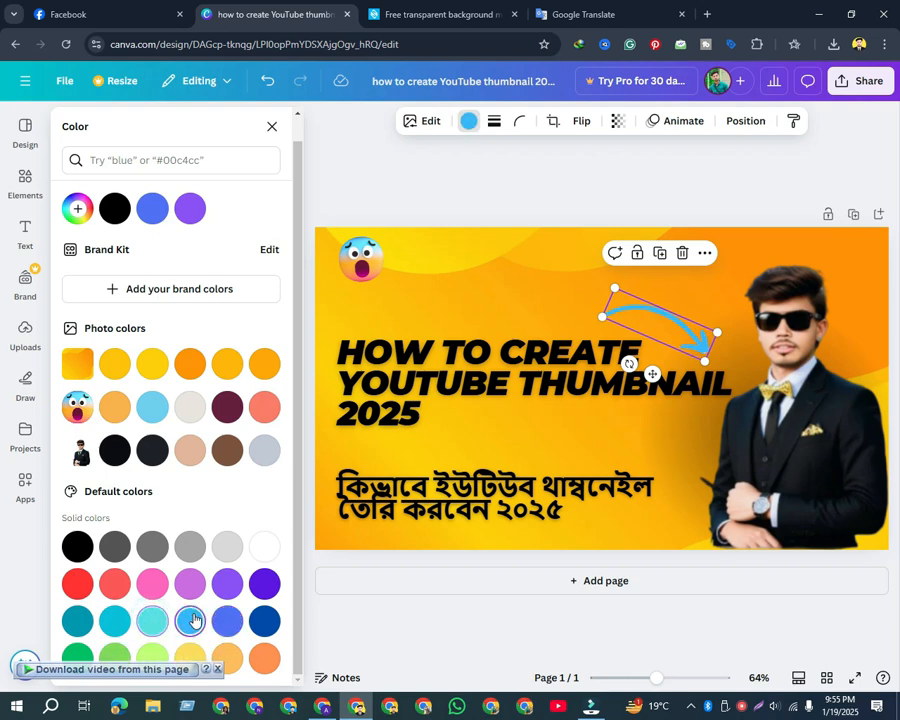
left_click(112, 621)
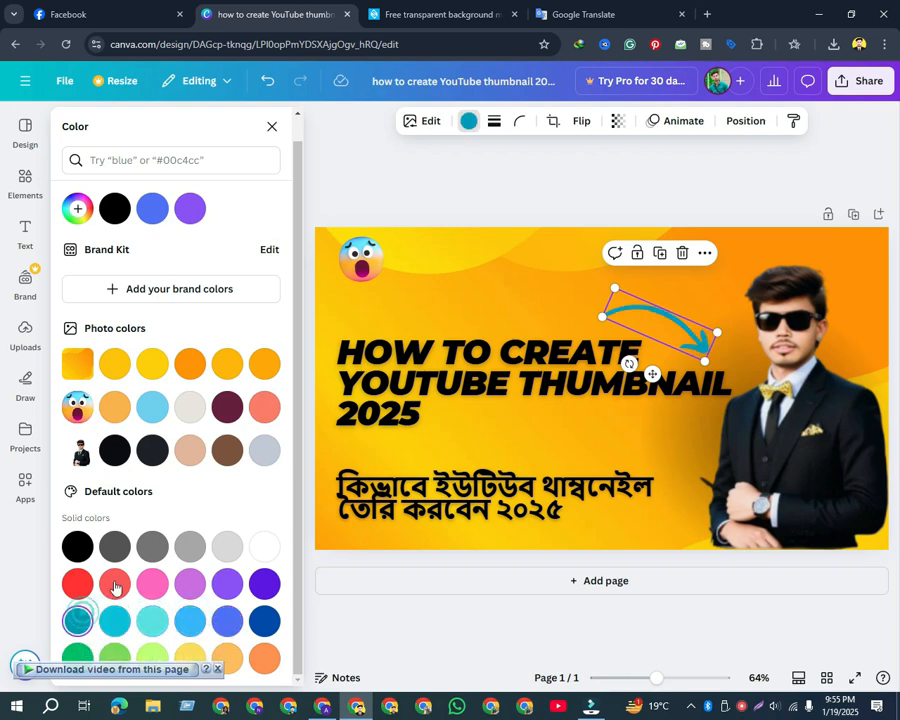
left_click(189, 232)
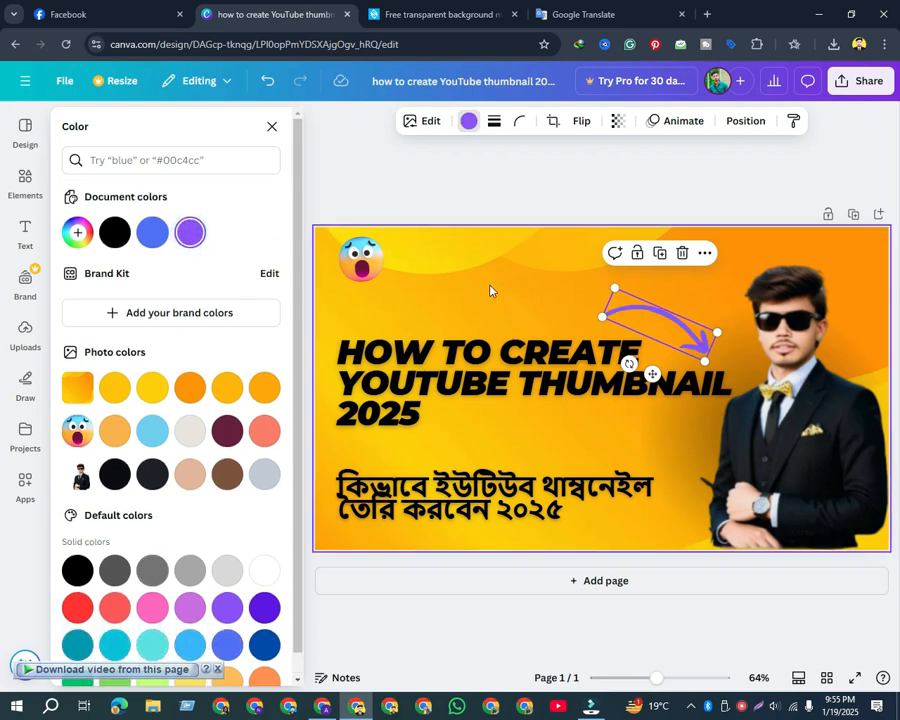